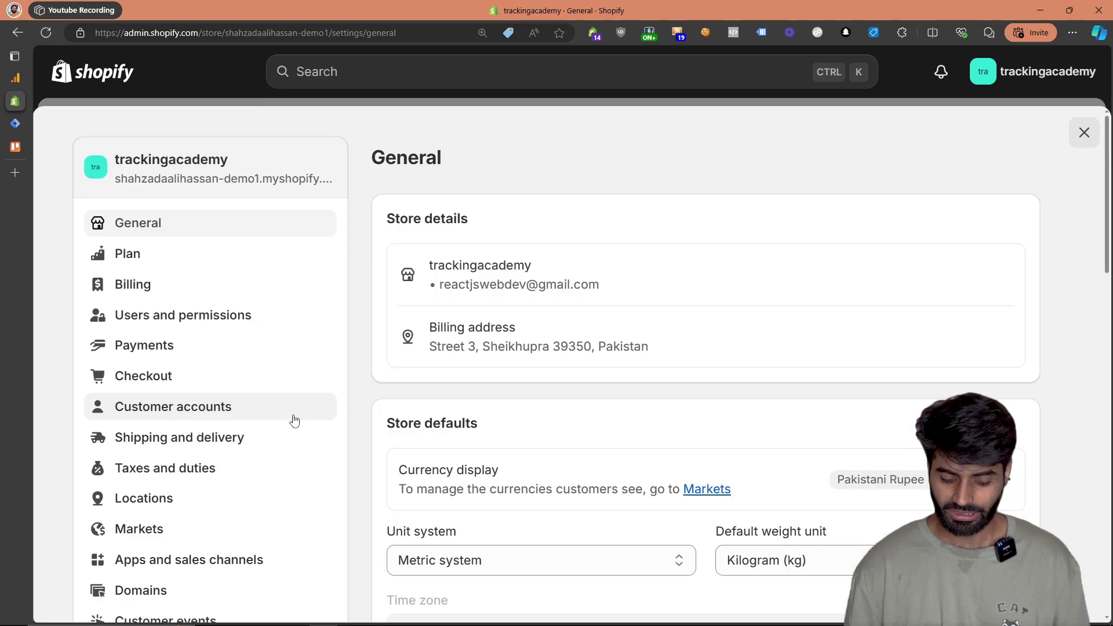
- Add a custom pixel named DataLayer in the store's customer events settings
scroll(290, 417, down, 4)
click(224, 341)
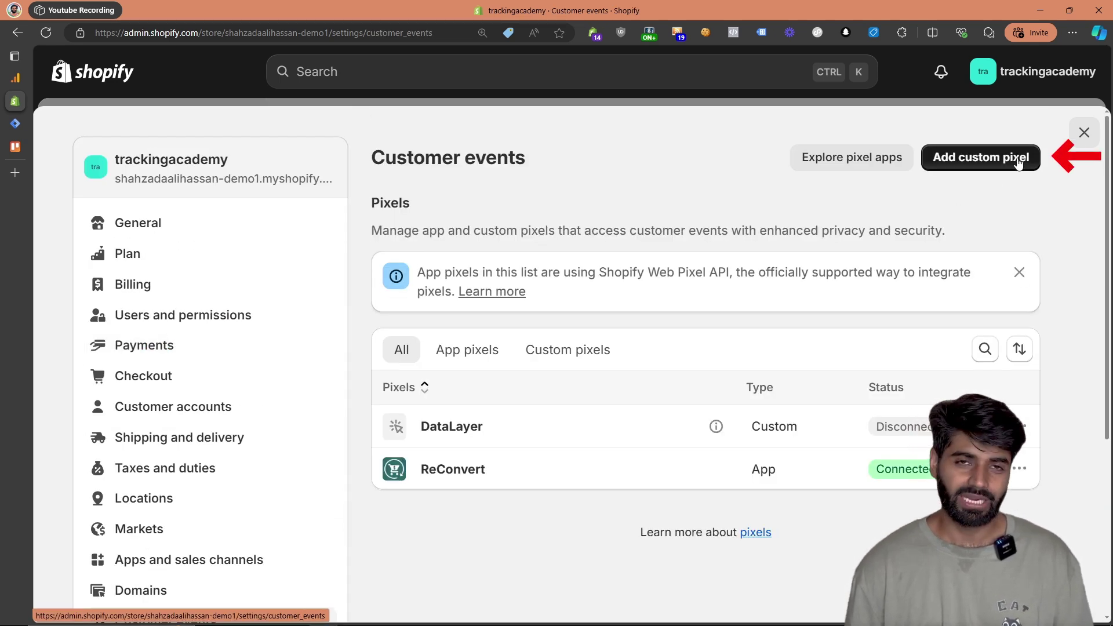
click(1017, 162)
click(600, 346)
text(DataLayer)
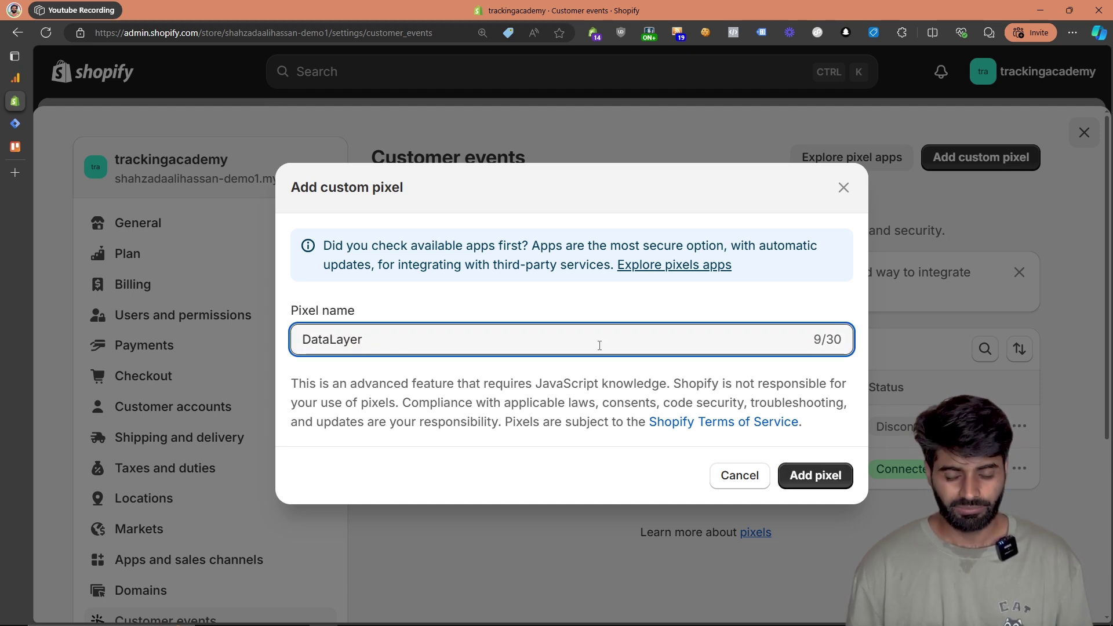
click(821, 484)
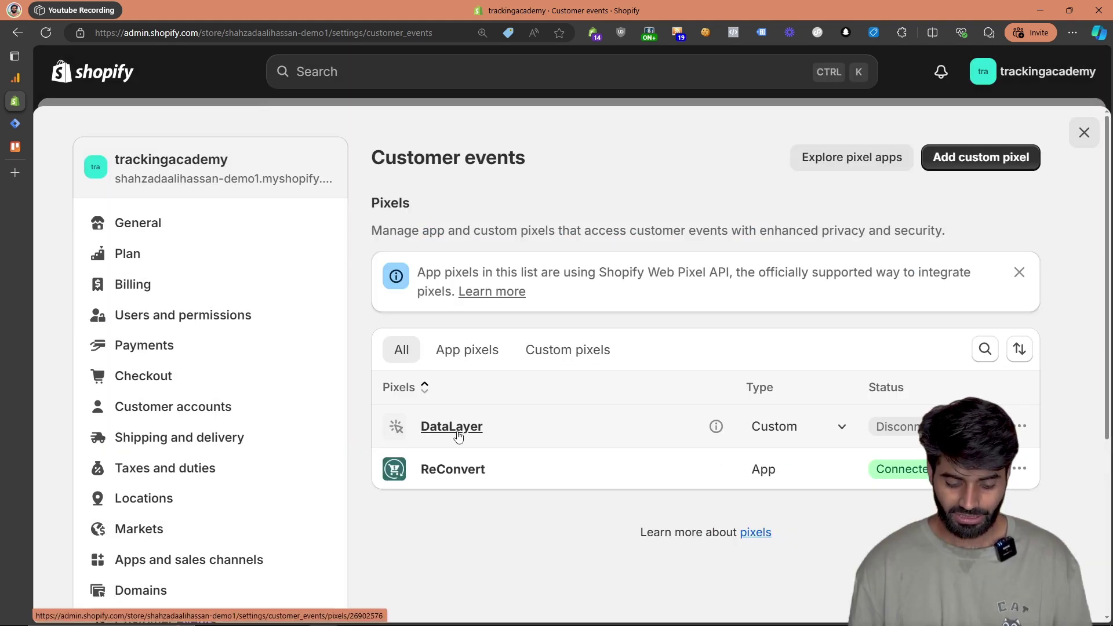
- Open the DataLayer custom pixel and replace all of its default code with the copied data layer script
click(451, 428)
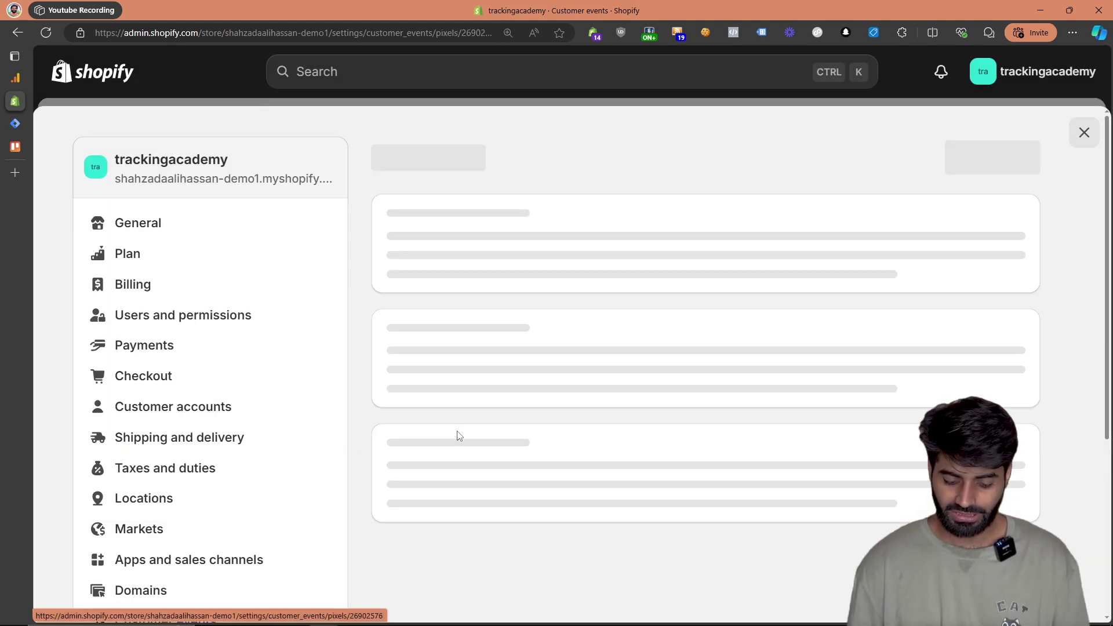
scroll(524, 419, down, 3)
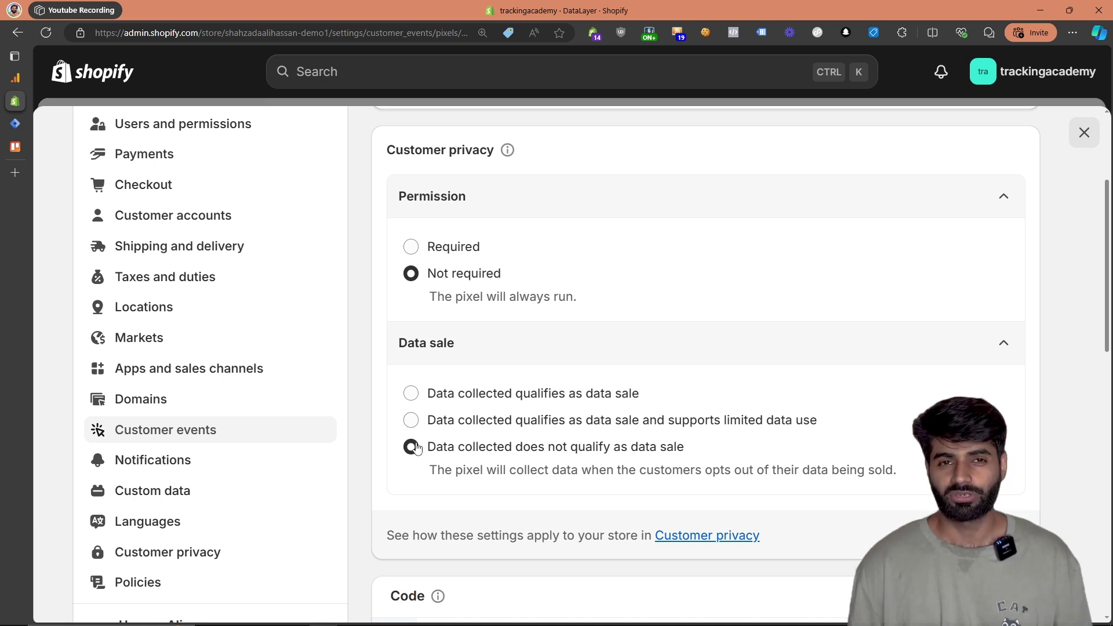
scroll(417, 448, down, 2)
scroll(417, 448, down, 2)
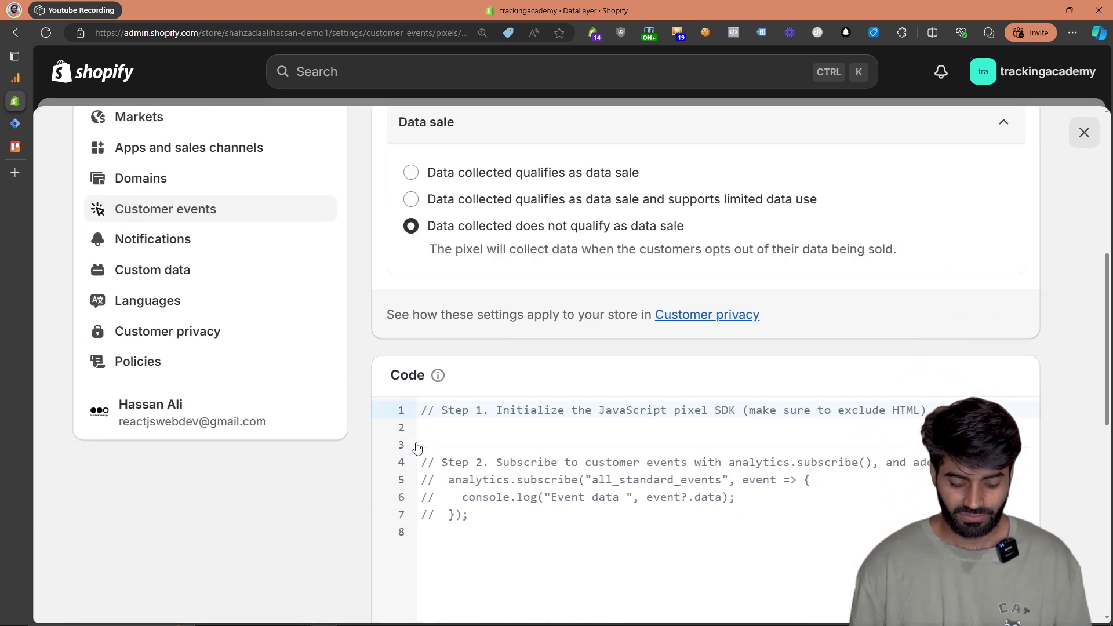
click(422, 516)
key(ctrl+a)
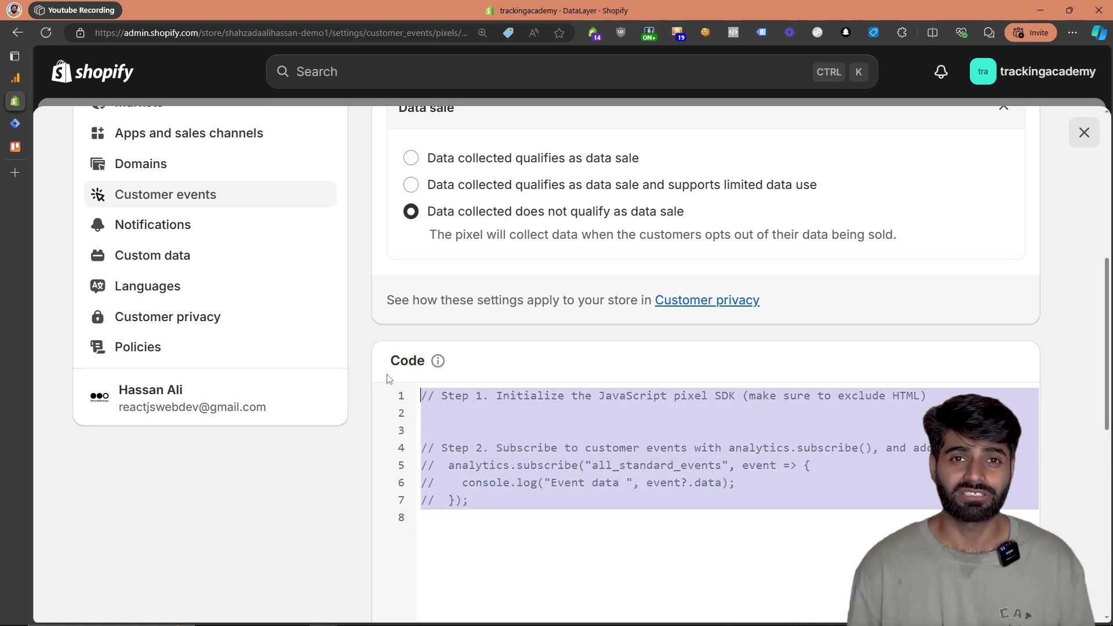
key(ctrl+v)
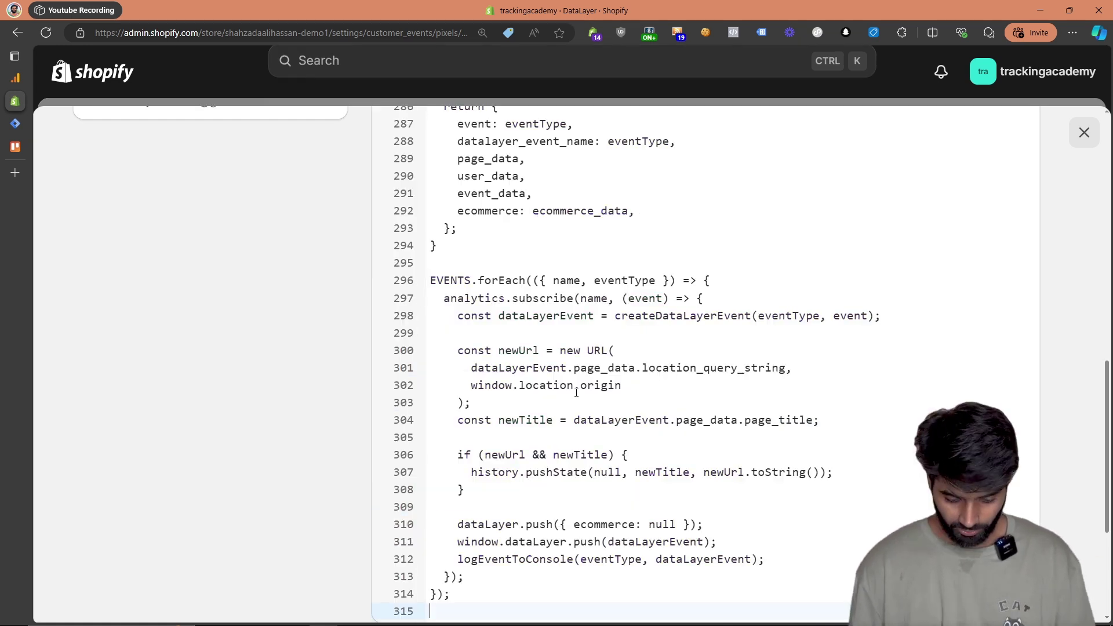
- Replace the XXXXX placeholder in the pixel code with container ID PQ5J2WZP copied from Google Tag Manager's install snippet, and save the pixel
scroll(576, 392, up, 20)
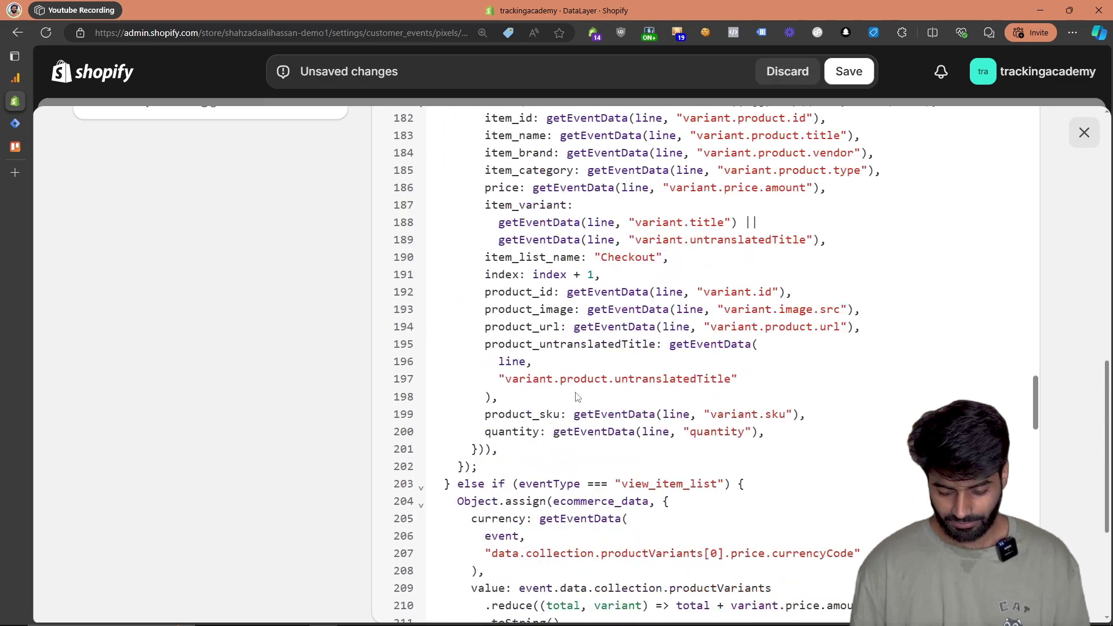
scroll(576, 395, up, 20)
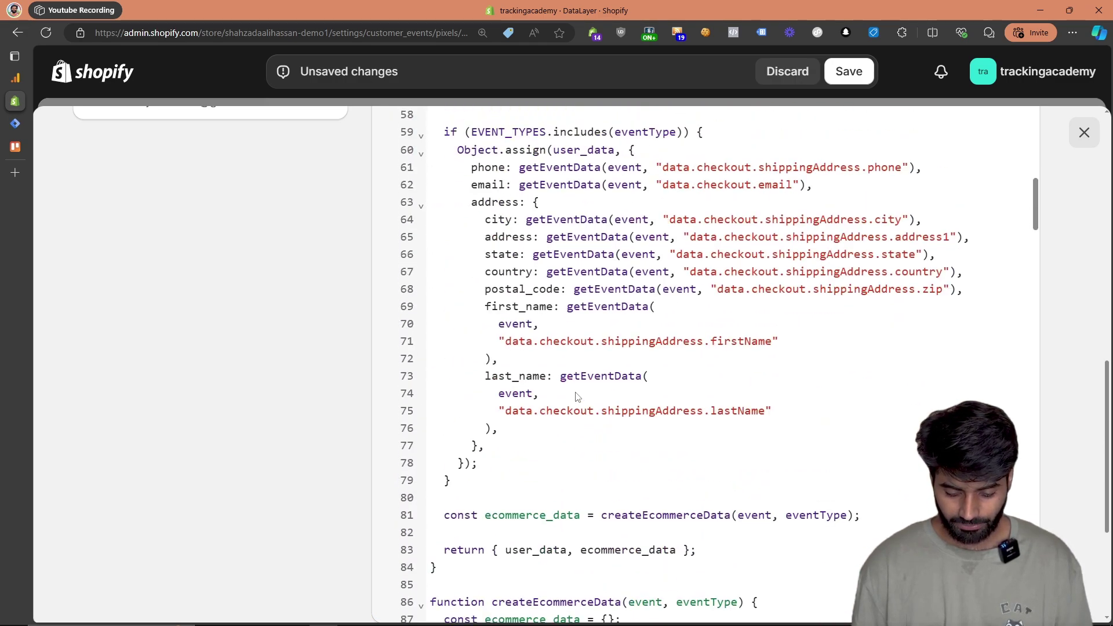
scroll(577, 396, up, 8)
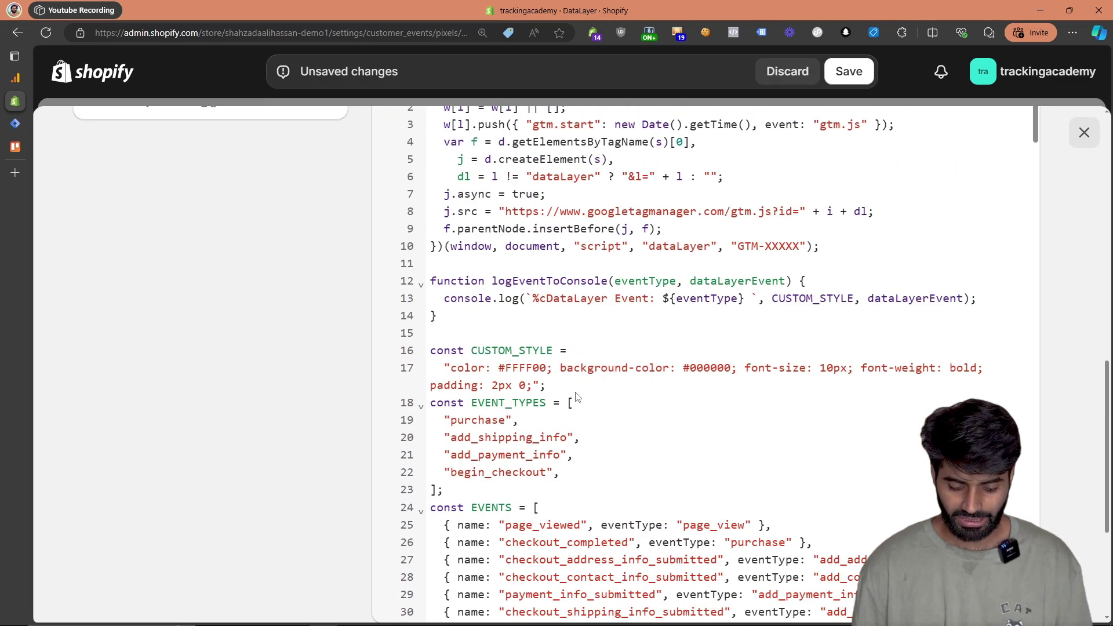
scroll(576, 396, up, 4)
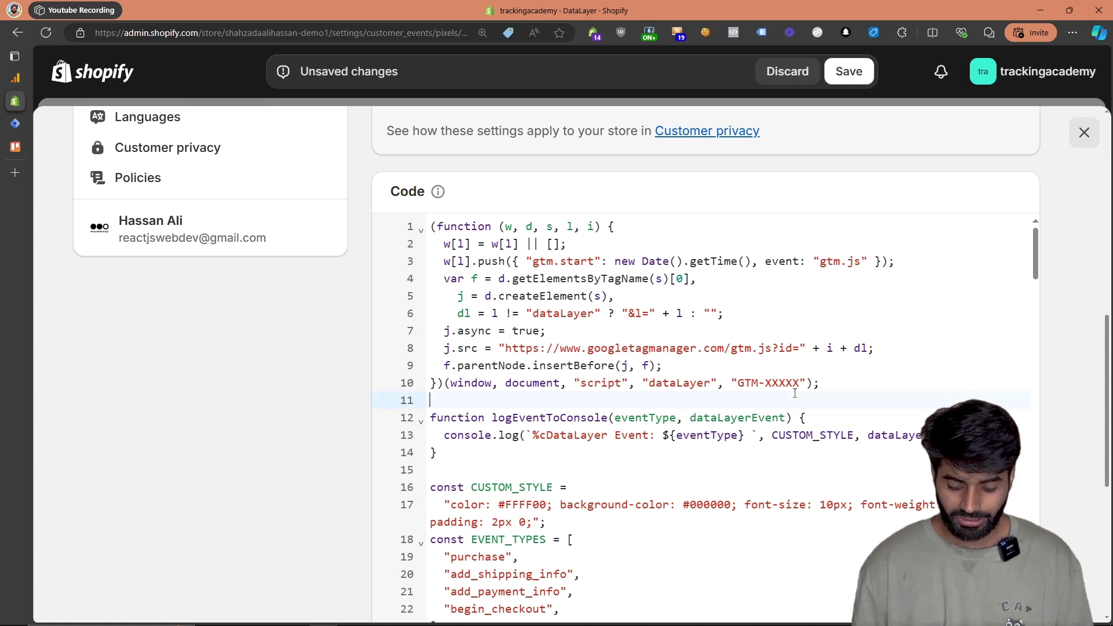
click(13, 126)
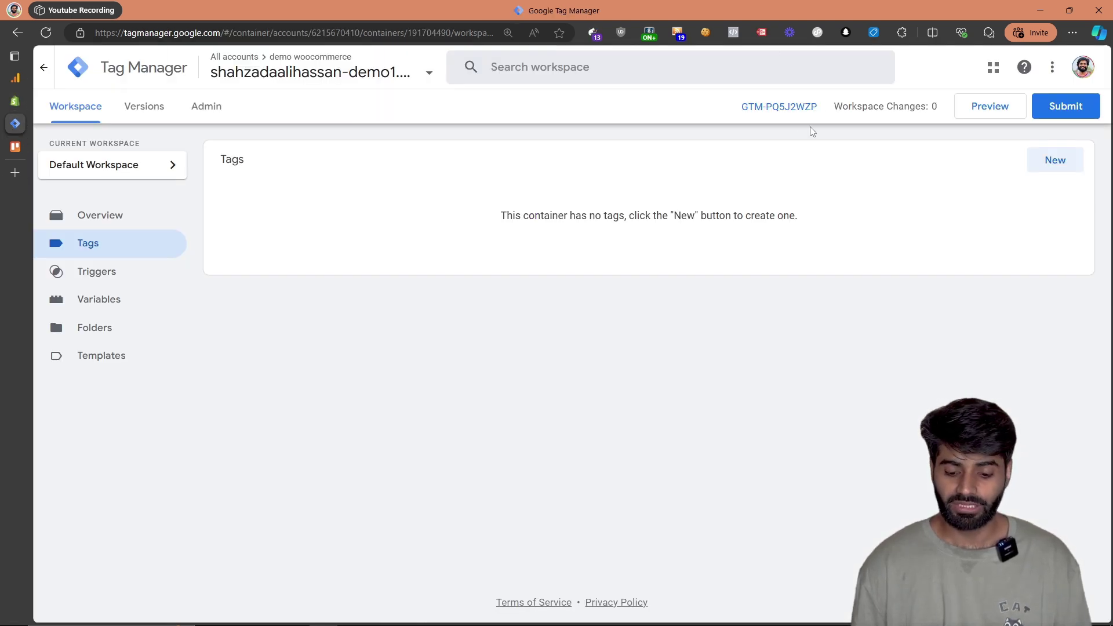
click(797, 107)
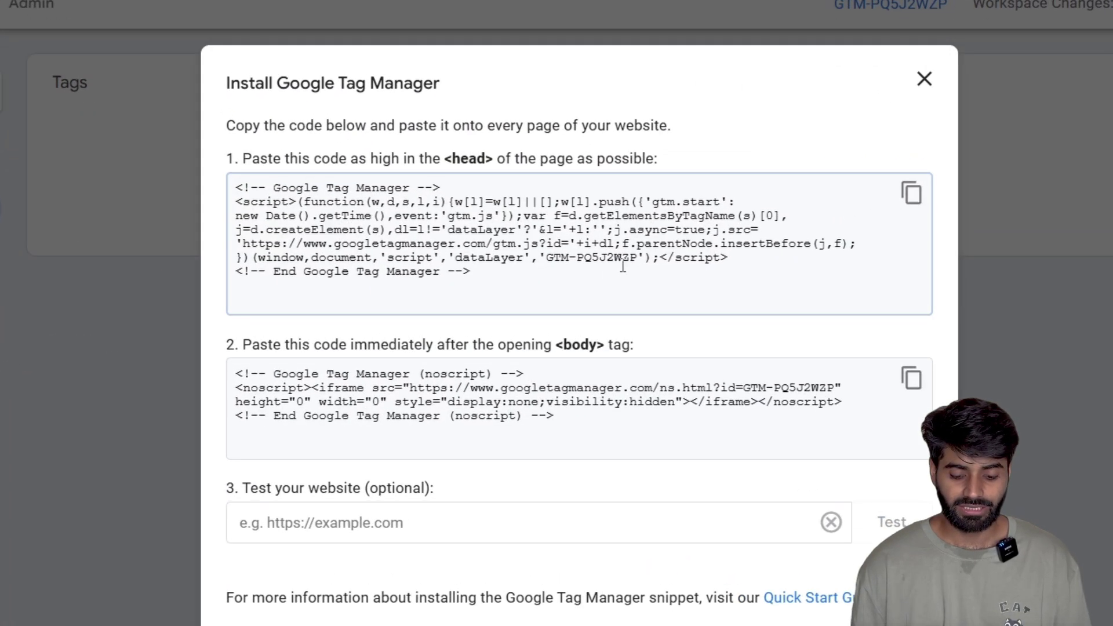
double_click(601, 279)
right_click(623, 266)
click(655, 281)
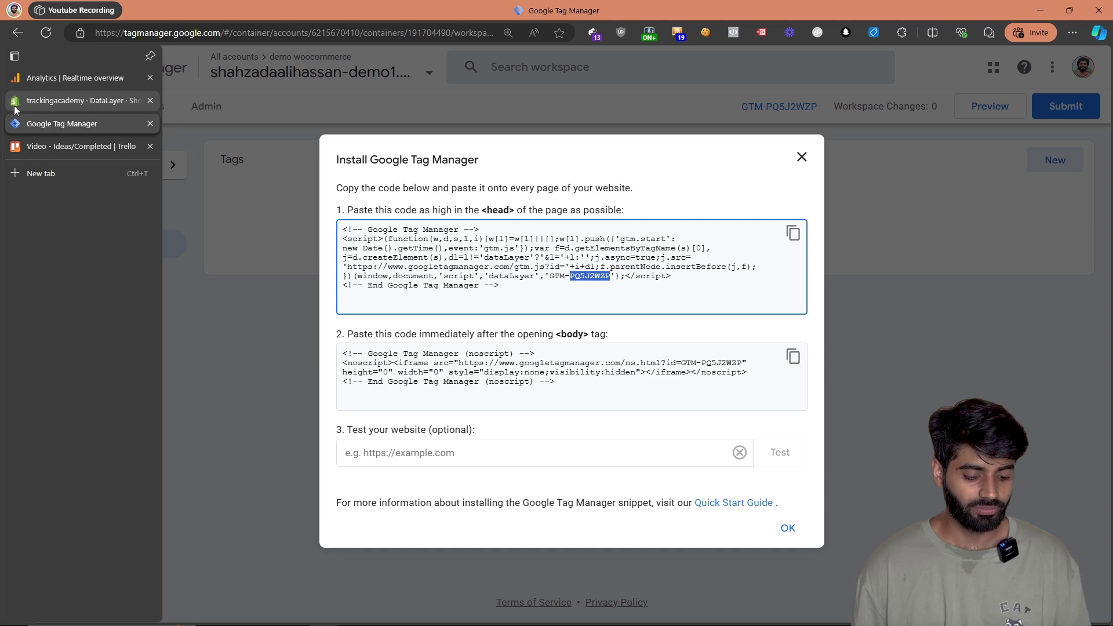
click(15, 108)
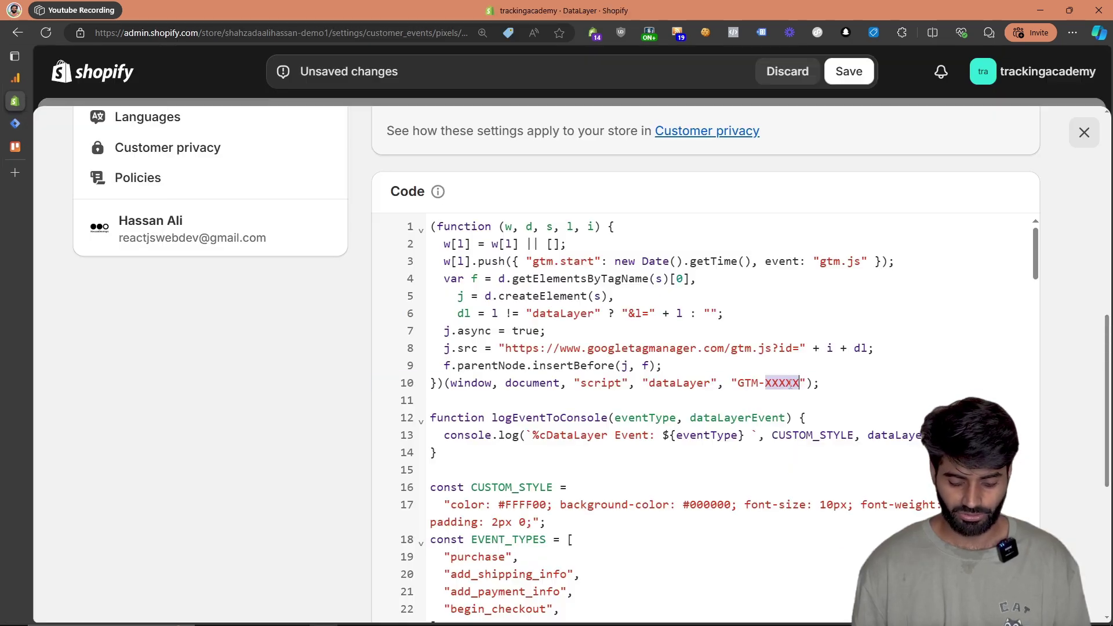
click(843, 76)
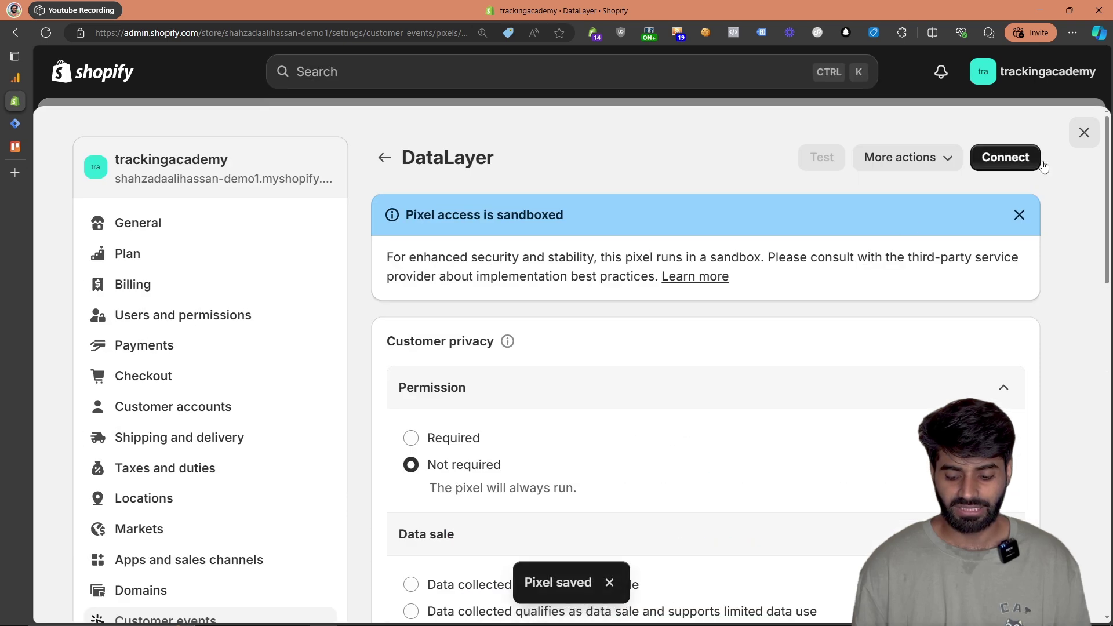
- Connect the DataLayer pixel to the store and confirm the connection
click(1019, 167)
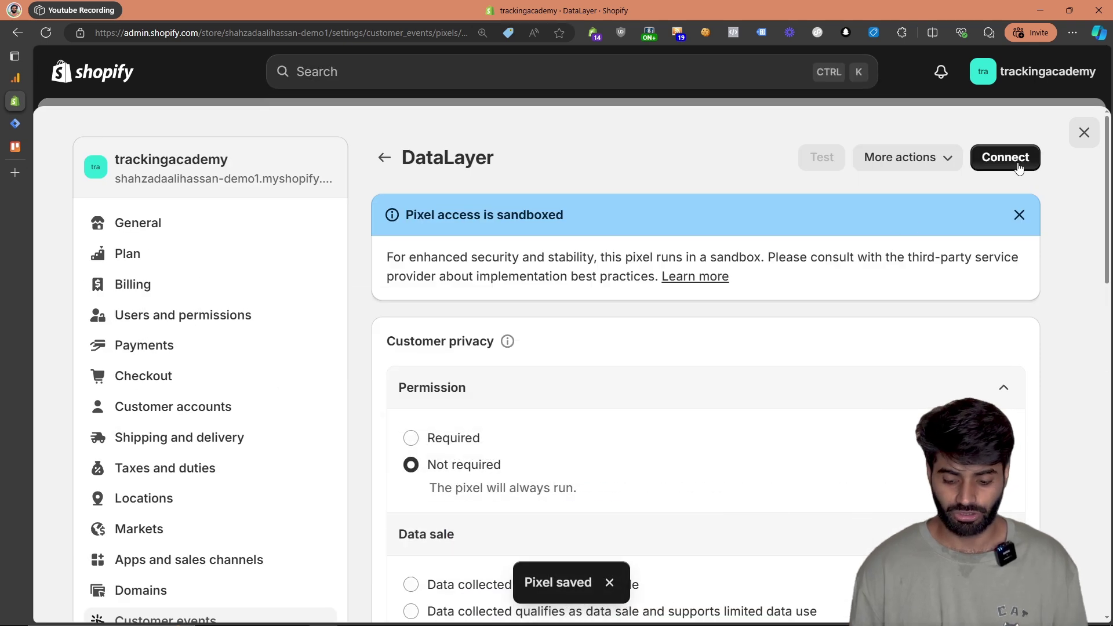
click(1018, 167)
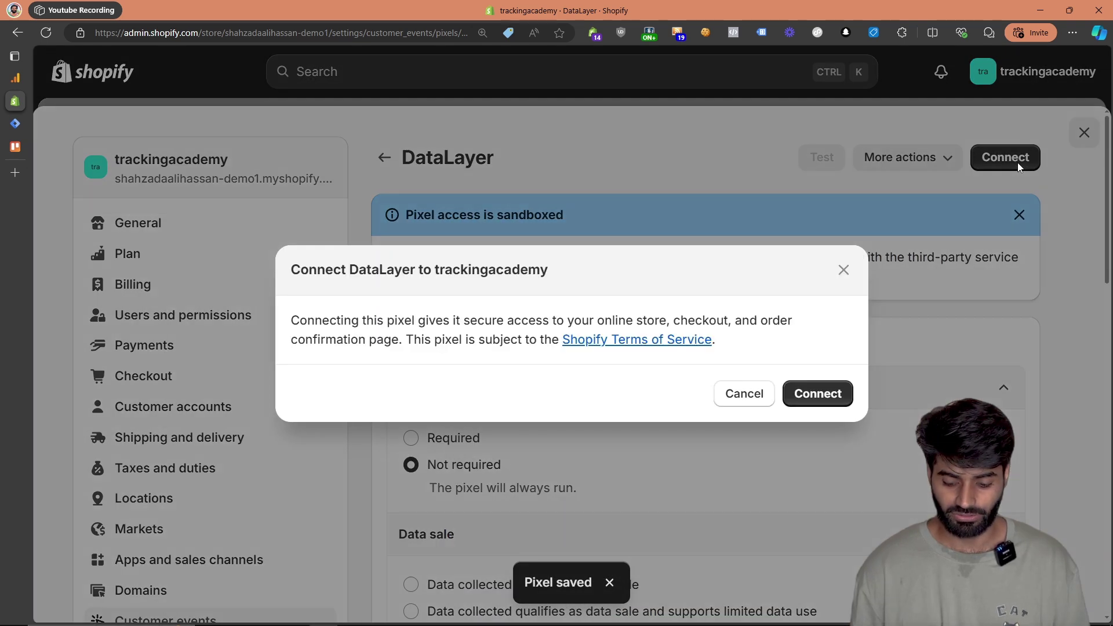
click(831, 394)
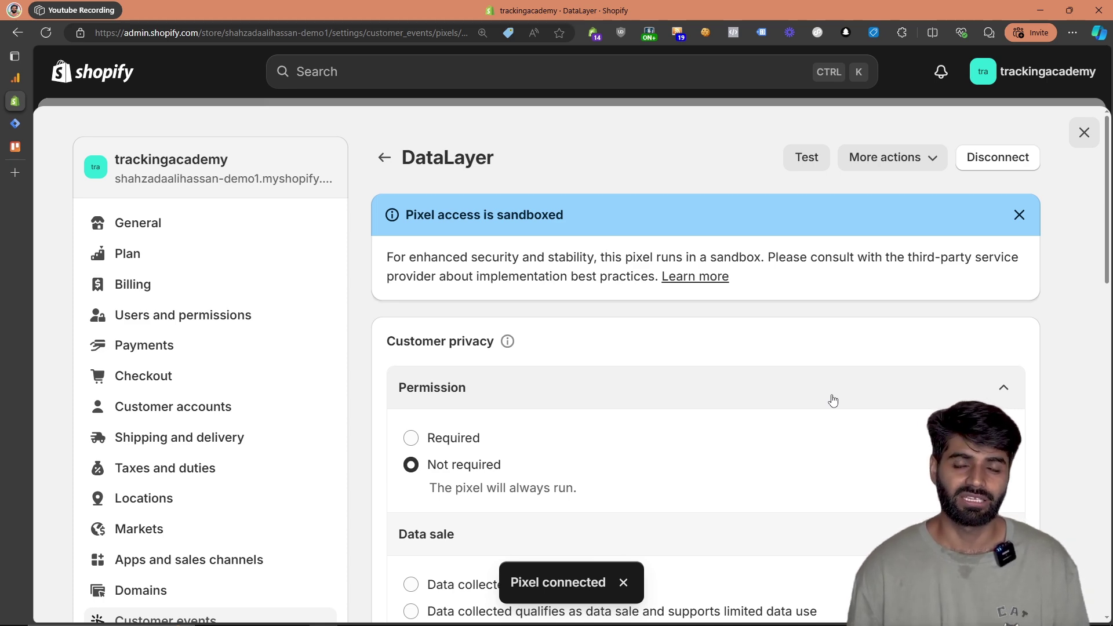
- Leave the settings, open the online store, add Product 002 Title to the cart and proceed to checkout
click(1097, 132)
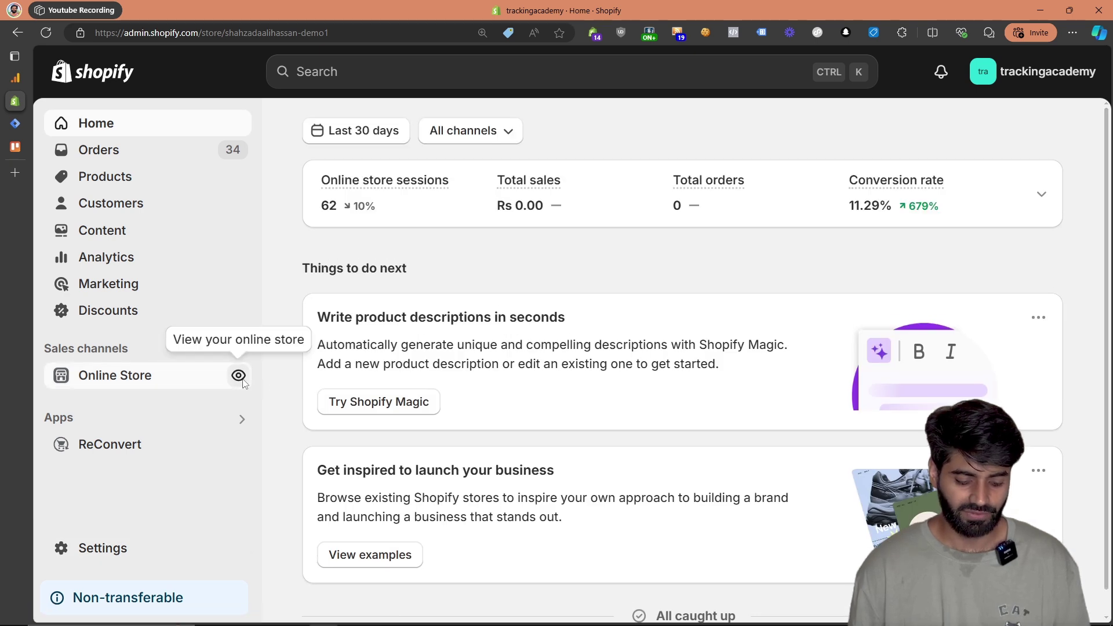
click(242, 380)
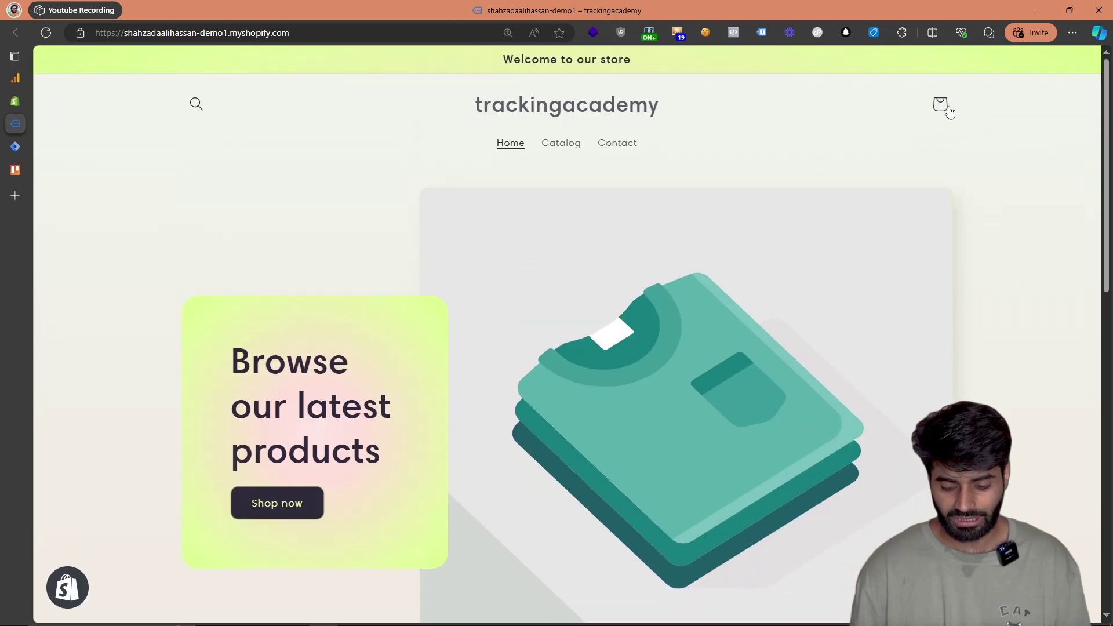
scroll(766, 248, down, 5)
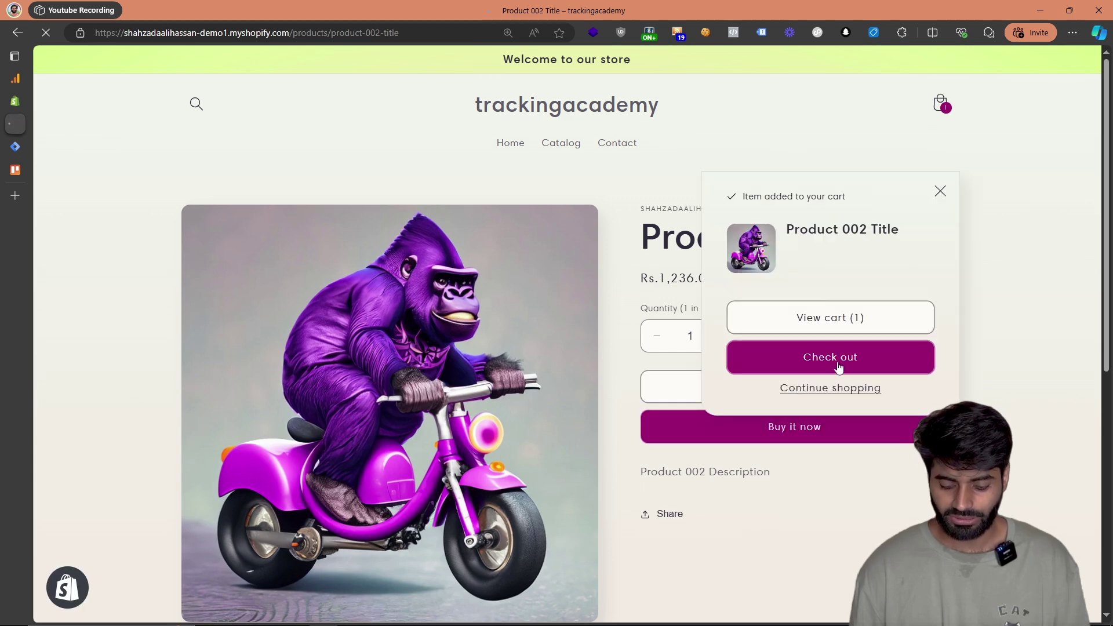
click(838, 366)
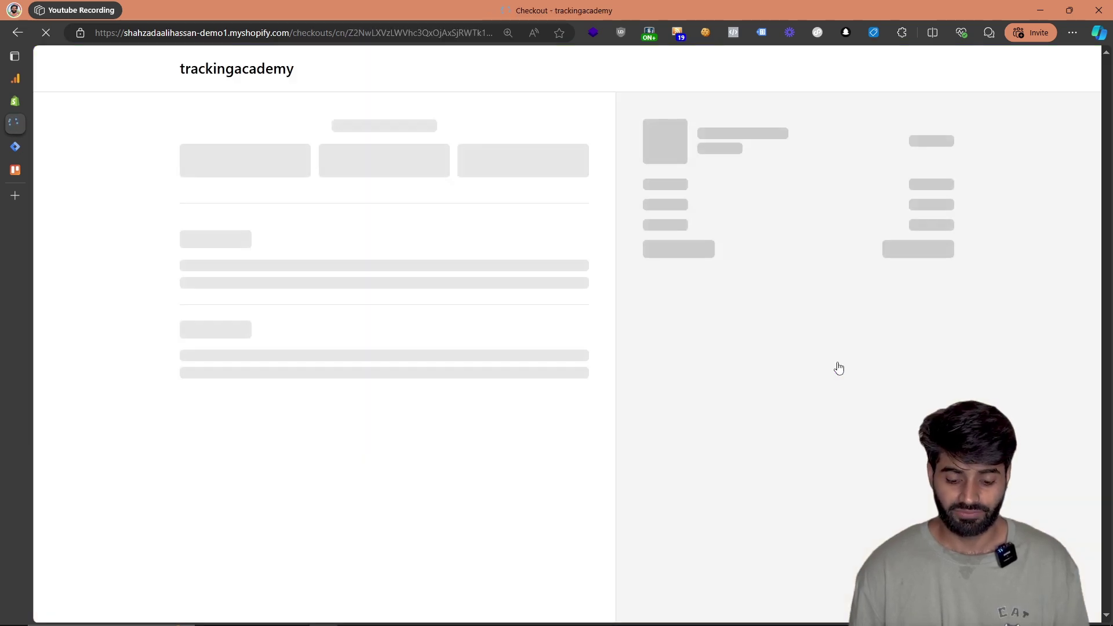
- Open the developer console on the checkout page and expand the Page Viewed object
right_click(838, 368)
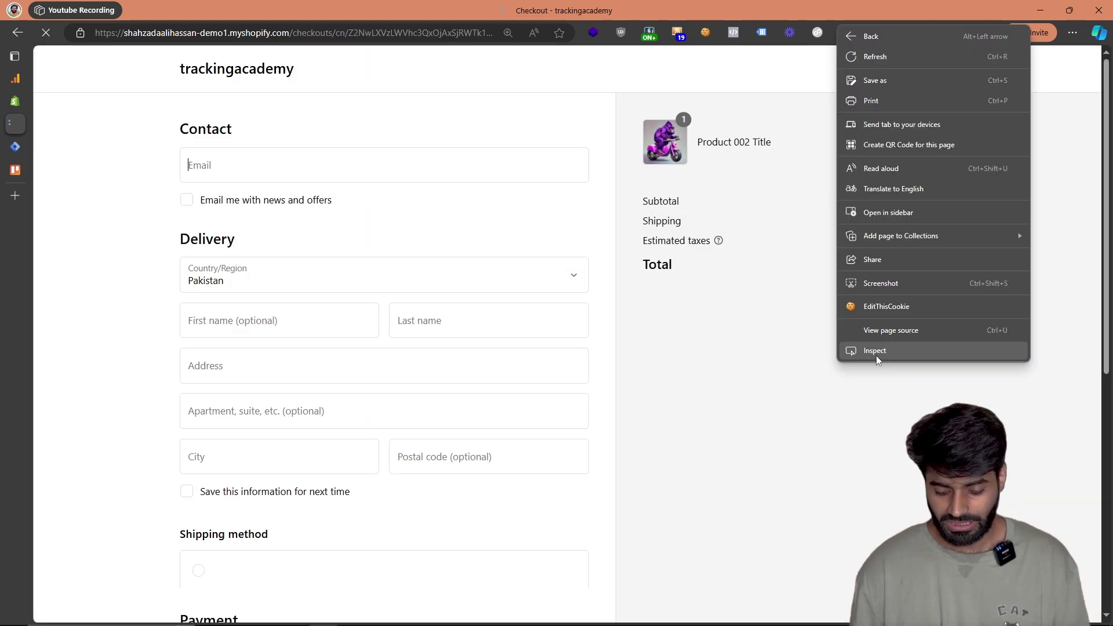
click(875, 355)
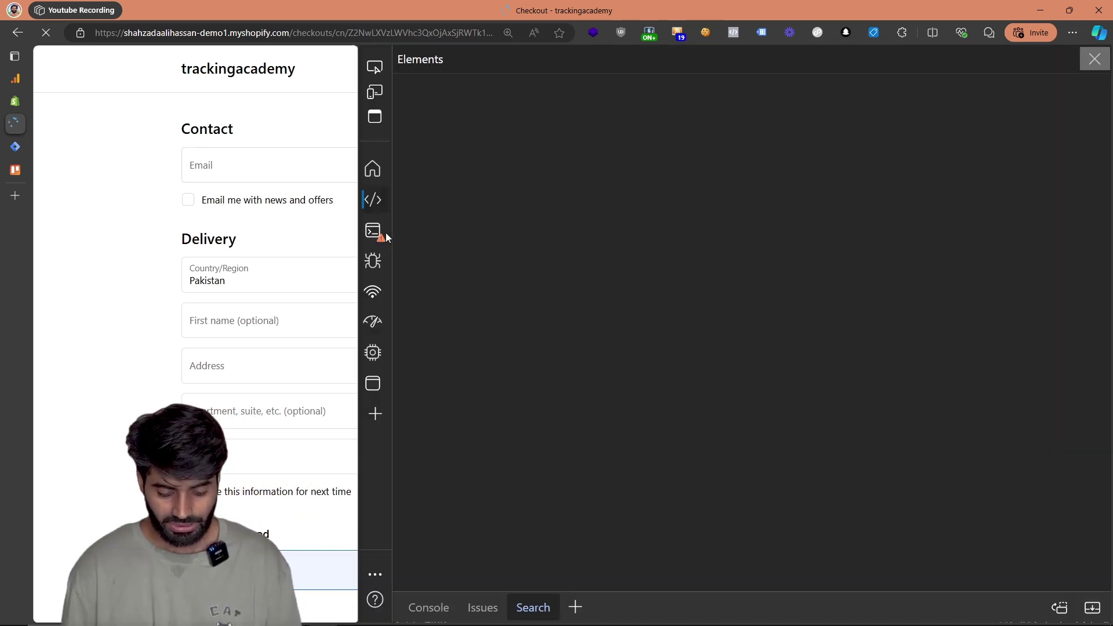
click(384, 232)
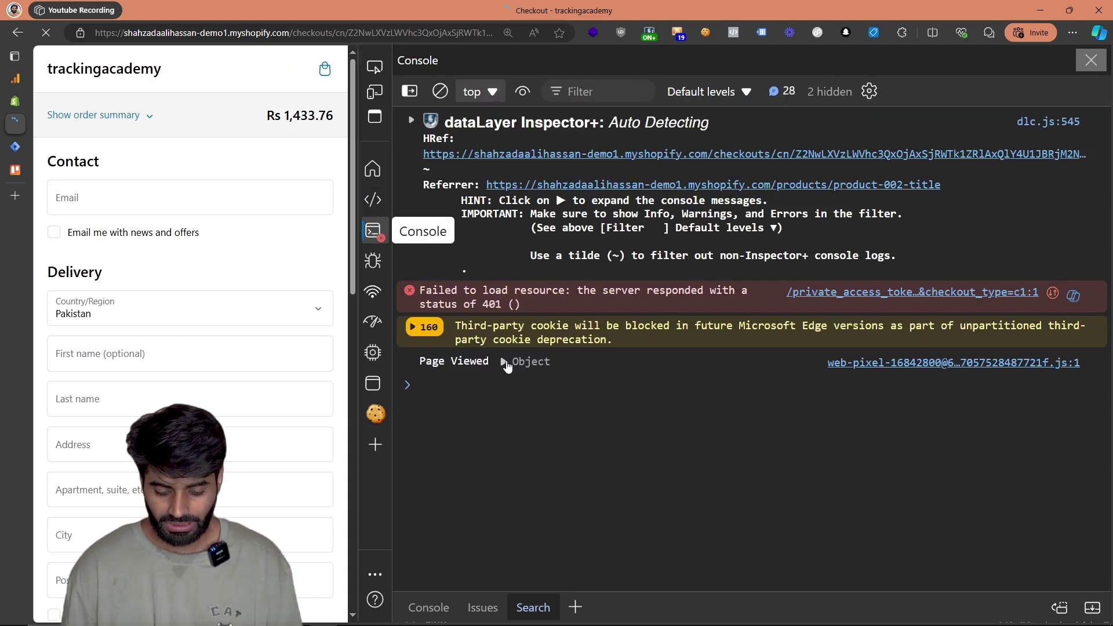
click(505, 361)
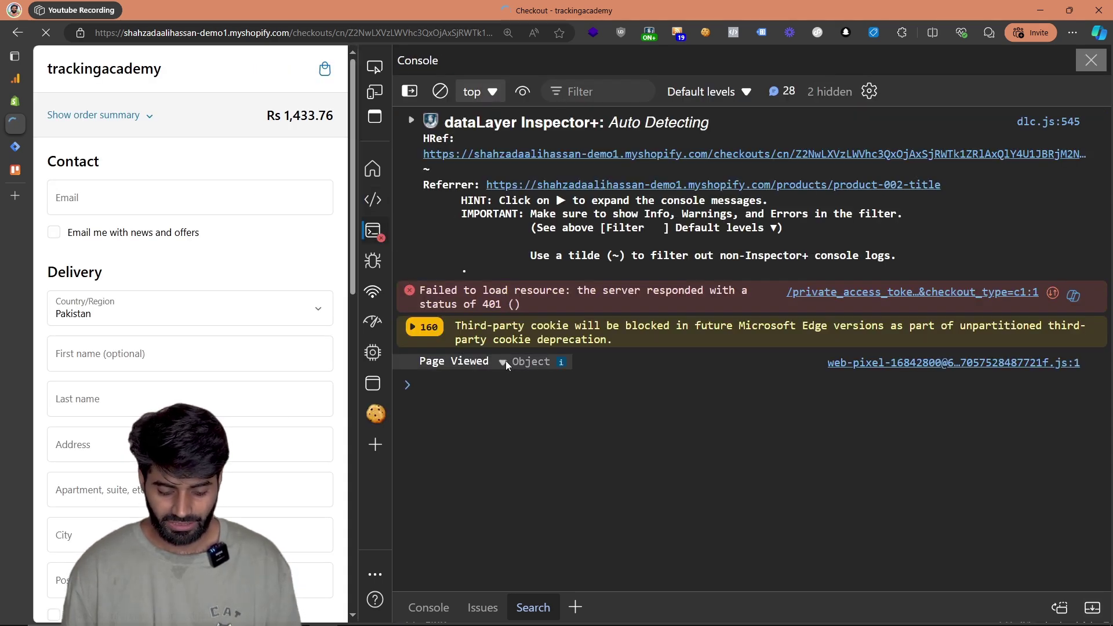
- Examine the begin_checkout data layer event, including its ecommerce currency, value and first item's details
click(428, 468)
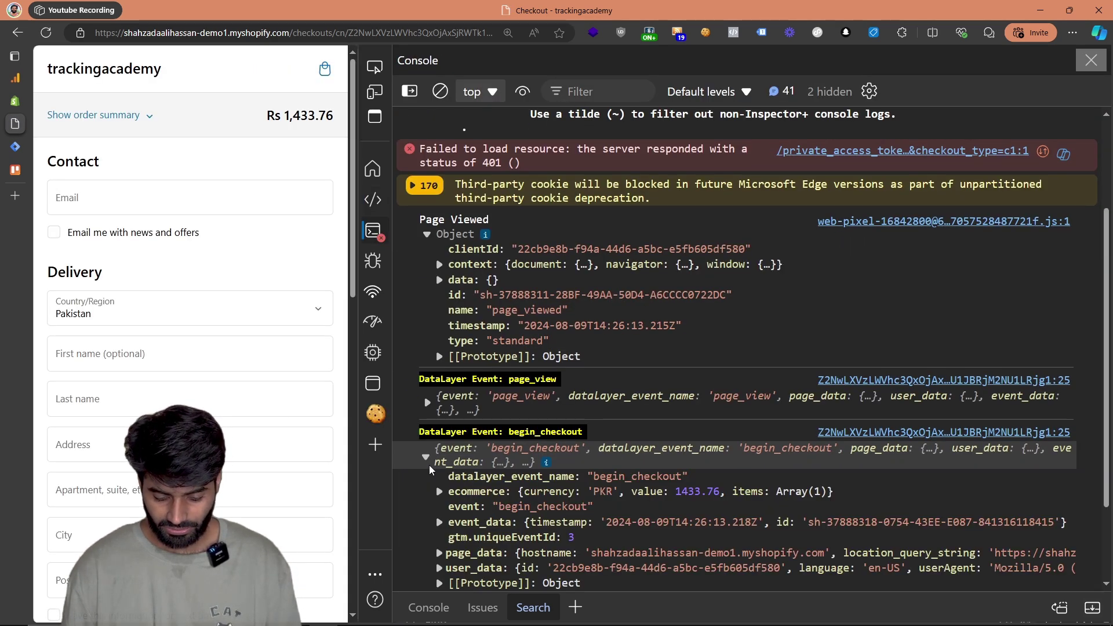
click(455, 380)
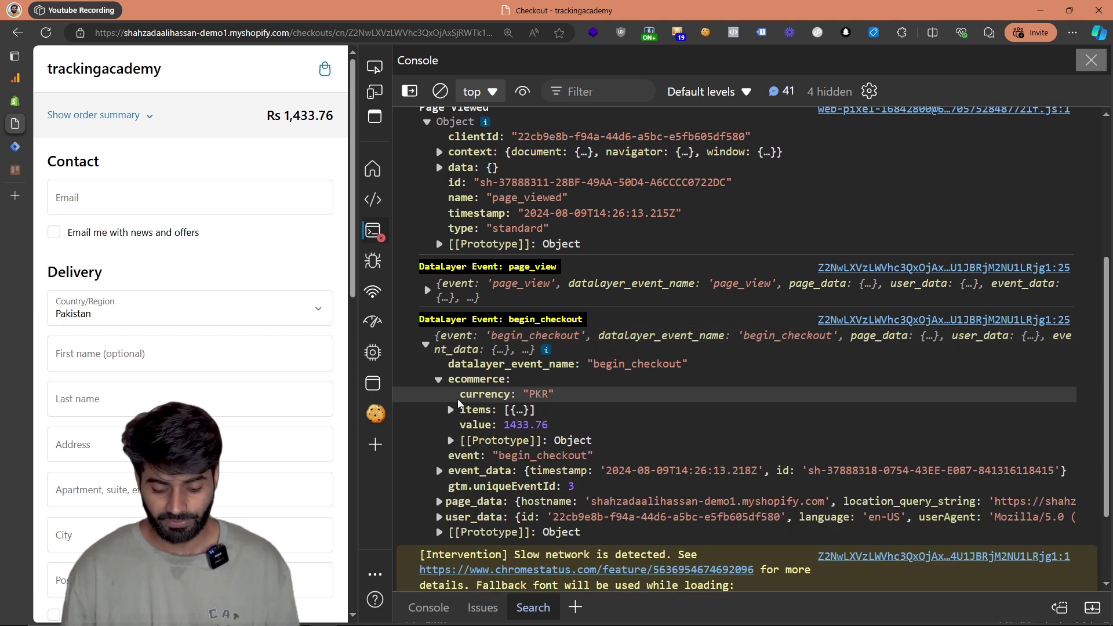
click(451, 410)
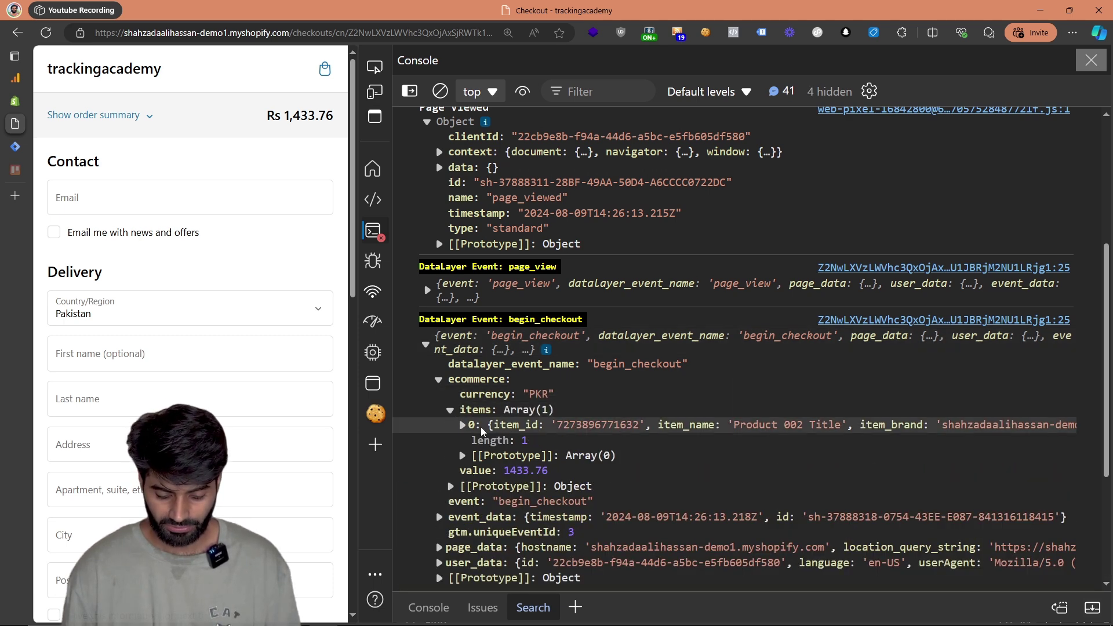
click(462, 425)
scroll(521, 464, down, 3)
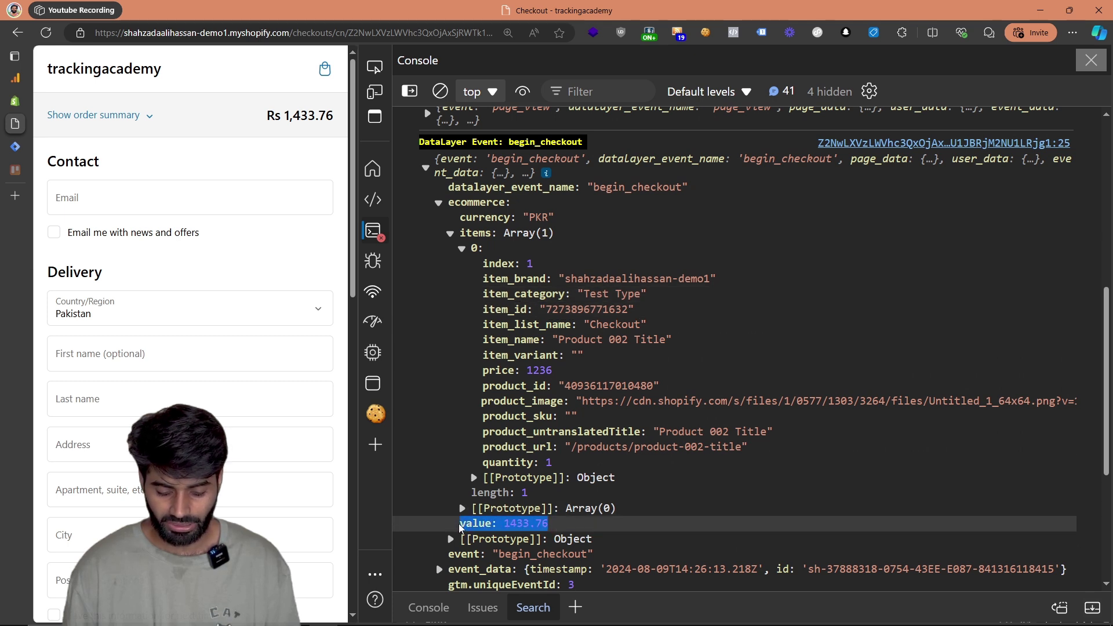
triple_click(487, 218)
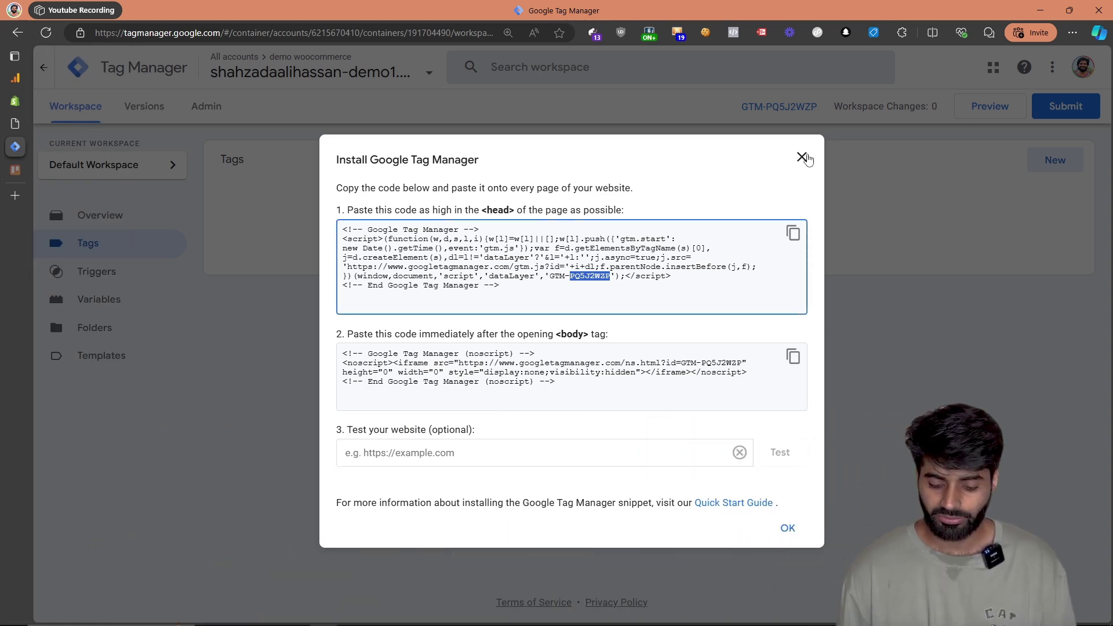
- Close the installation instructions and create a tag of type Google Tag that fires on the All Pages trigger
click(802, 157)
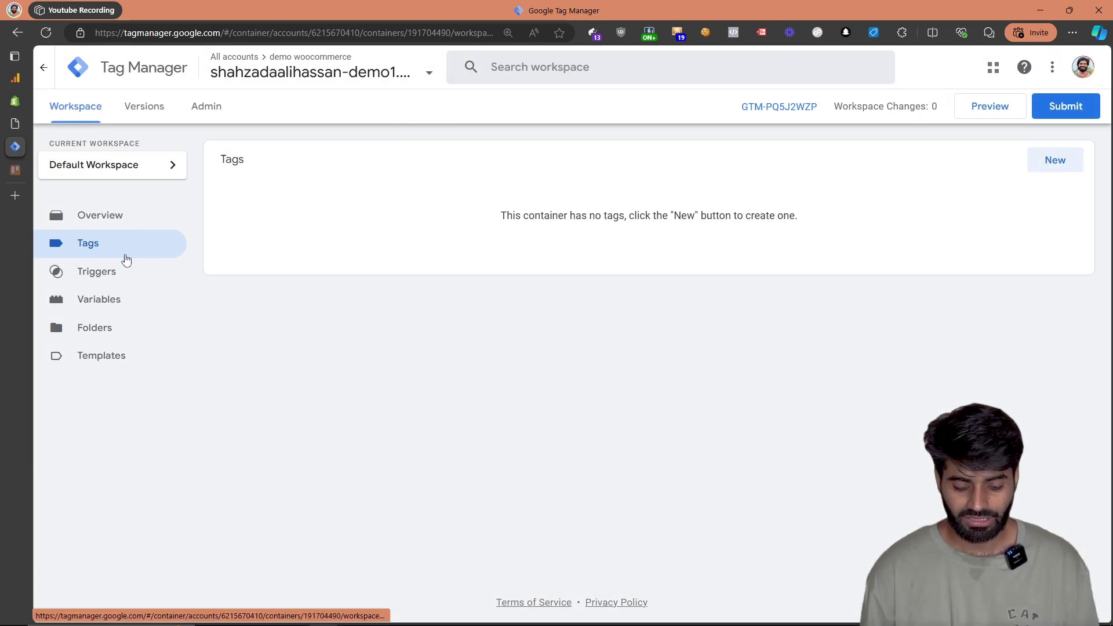
click(1065, 161)
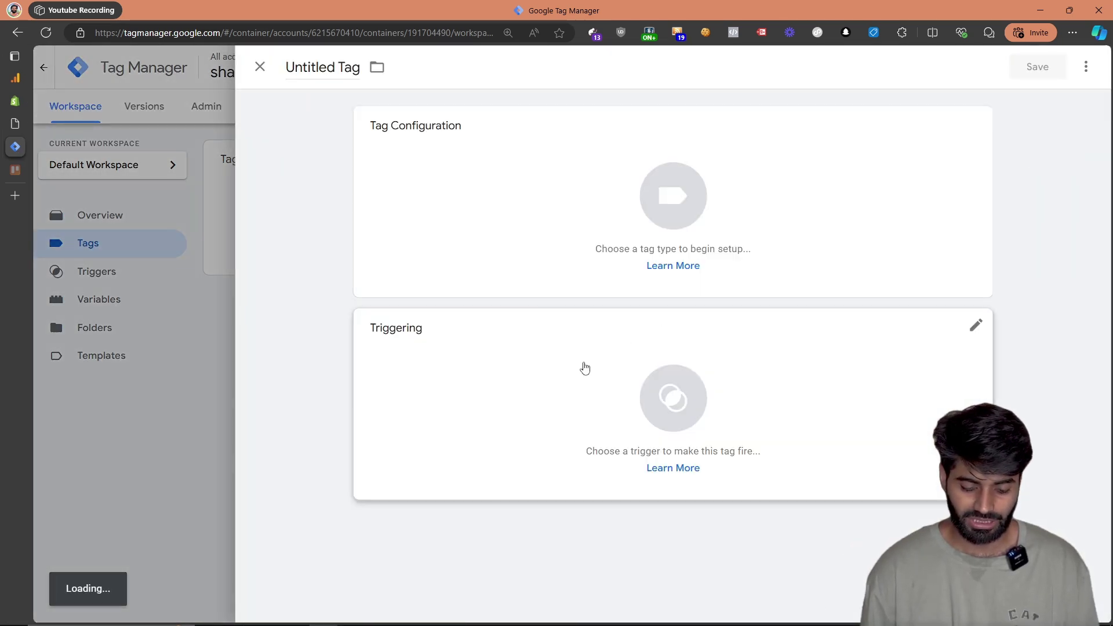
click(551, 417)
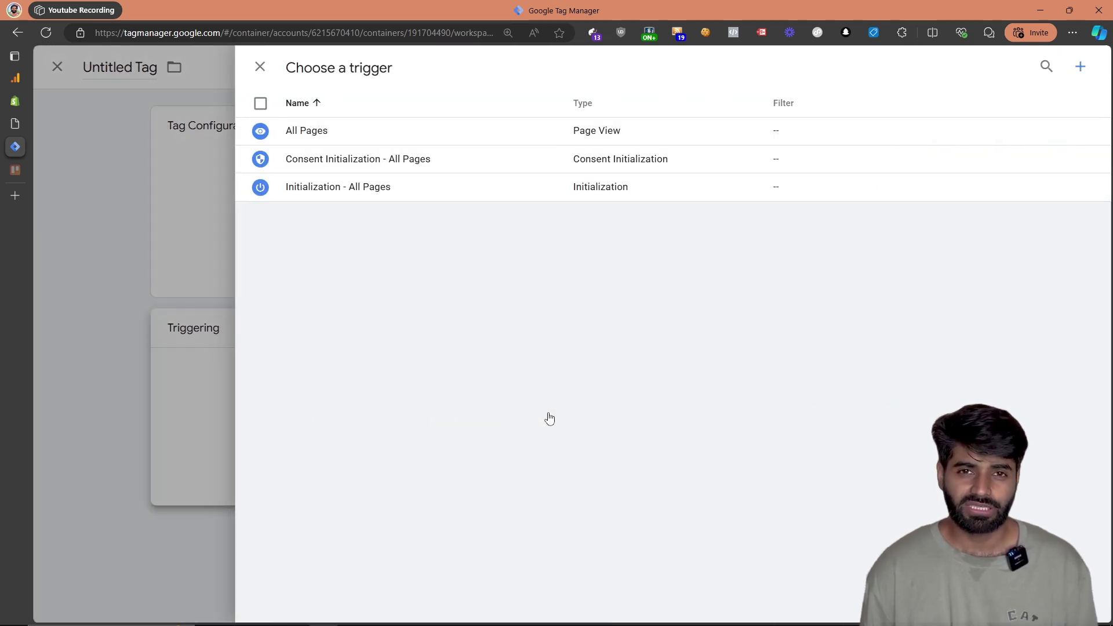
click(419, 139)
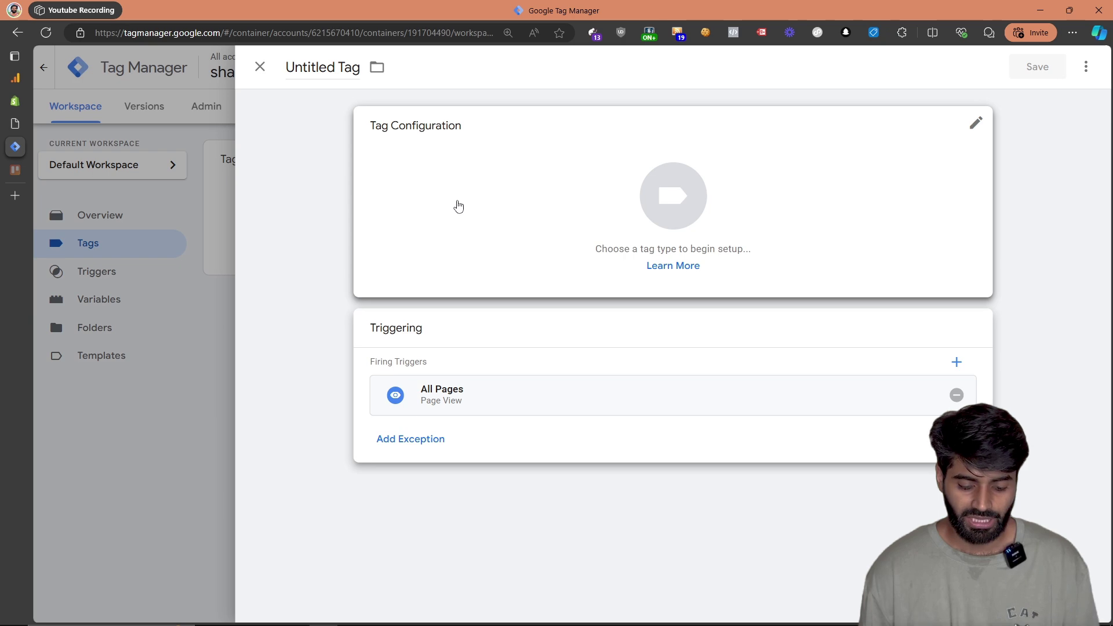
click(458, 206)
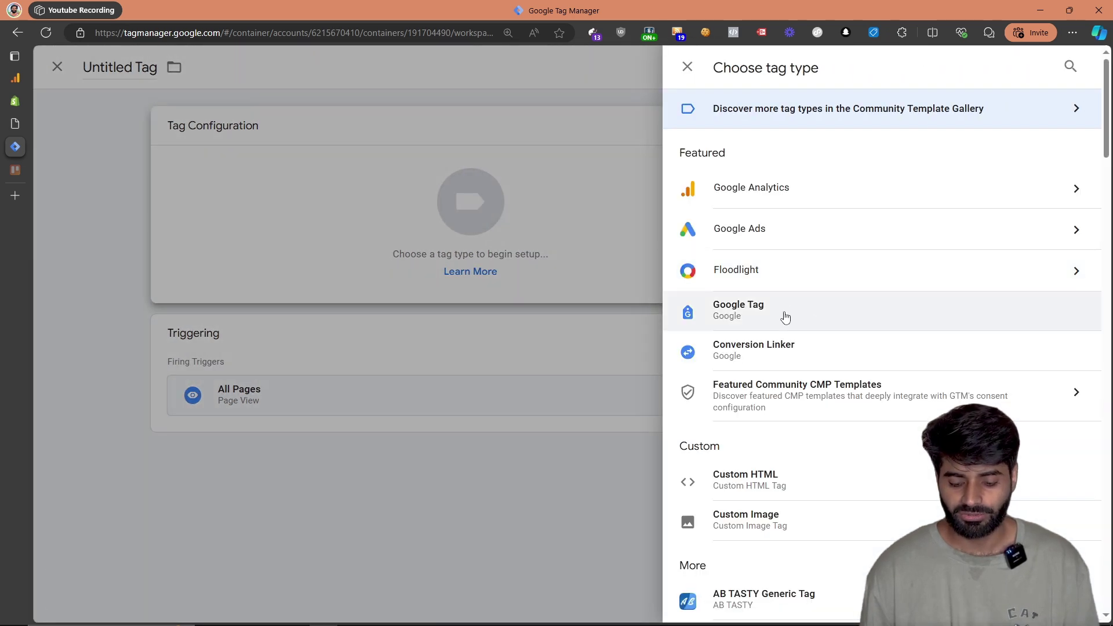
click(784, 317)
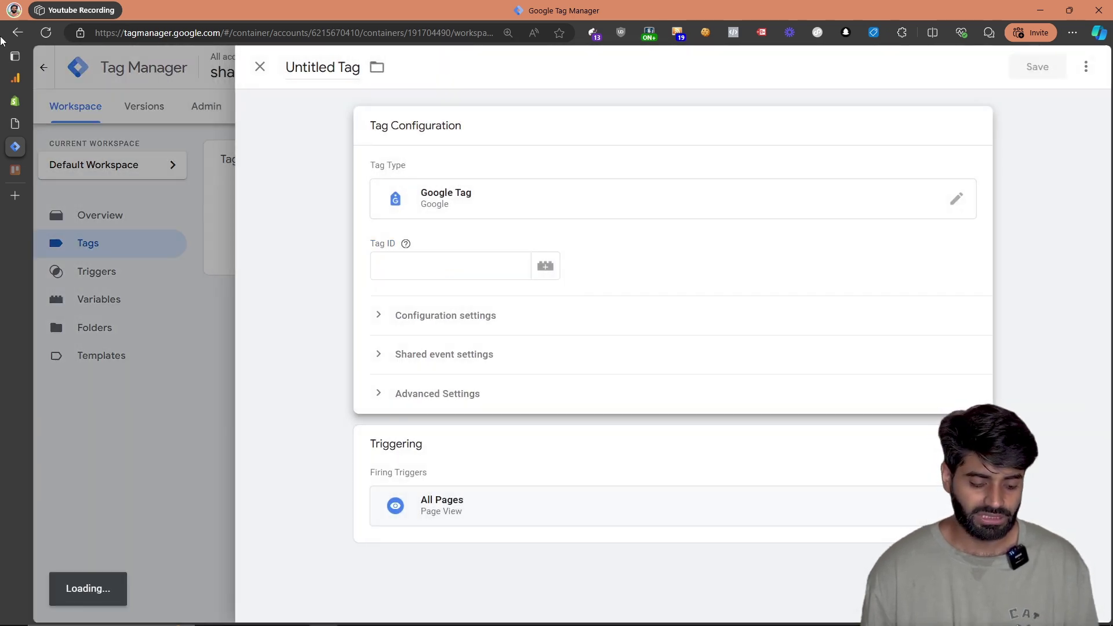
- Switch to Google Analytics, copy the web stream's GA4 Measurement ID from the measurement id search, and return to Google Tag Manager
click(16, 83)
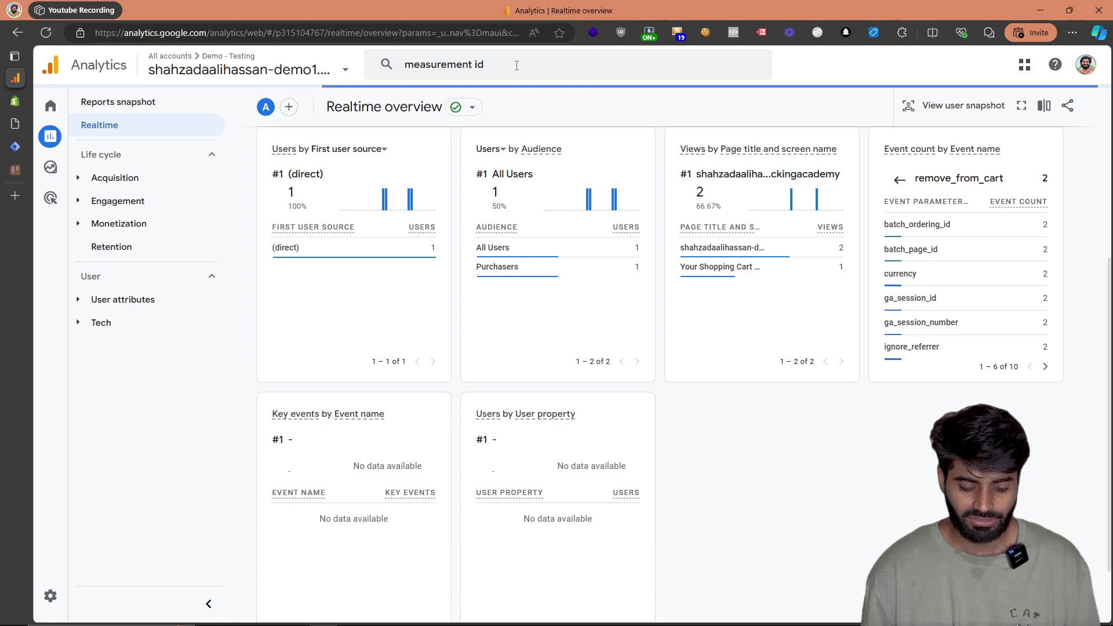
click(516, 66)
key(ctrl+a)
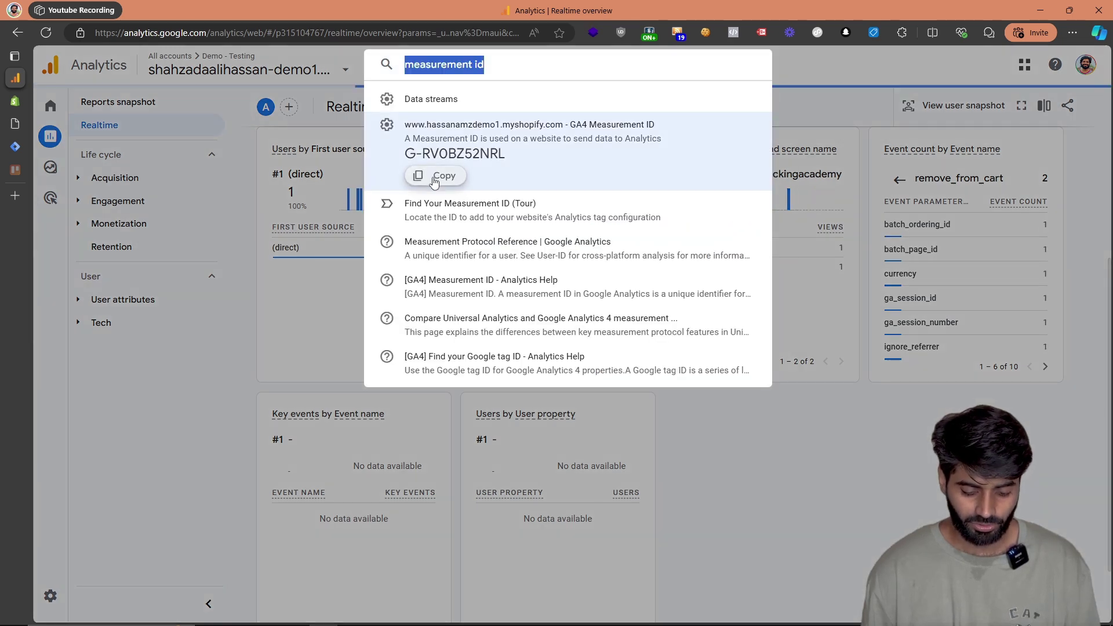
click(434, 183)
click(23, 144)
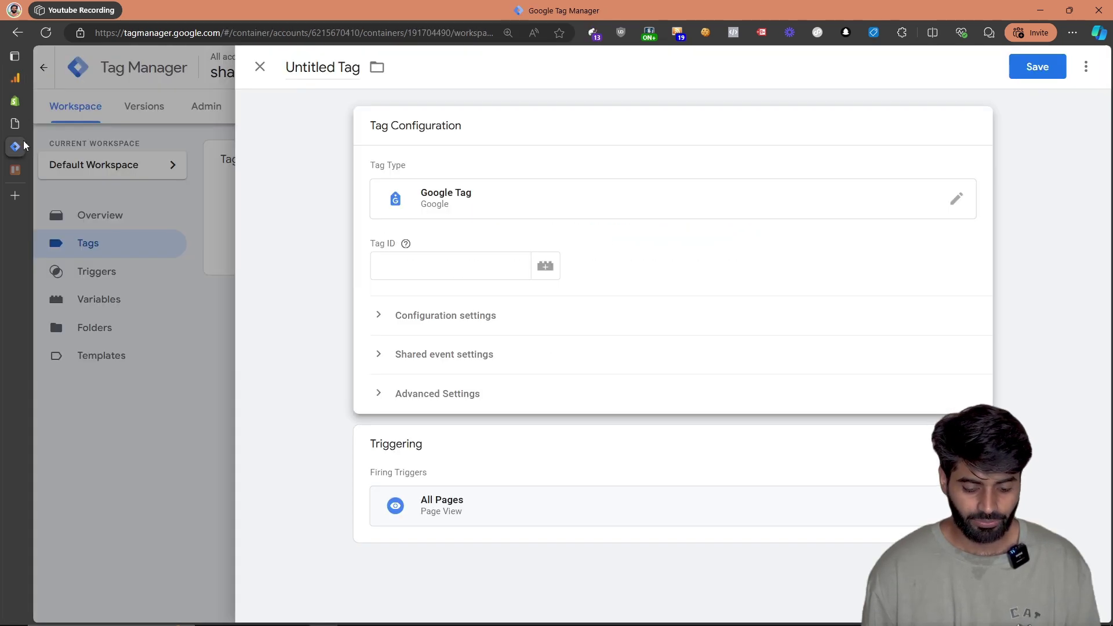
- Create a Constant variable for the Tag ID with the value G-RV0BZ52NRL
click(545, 266)
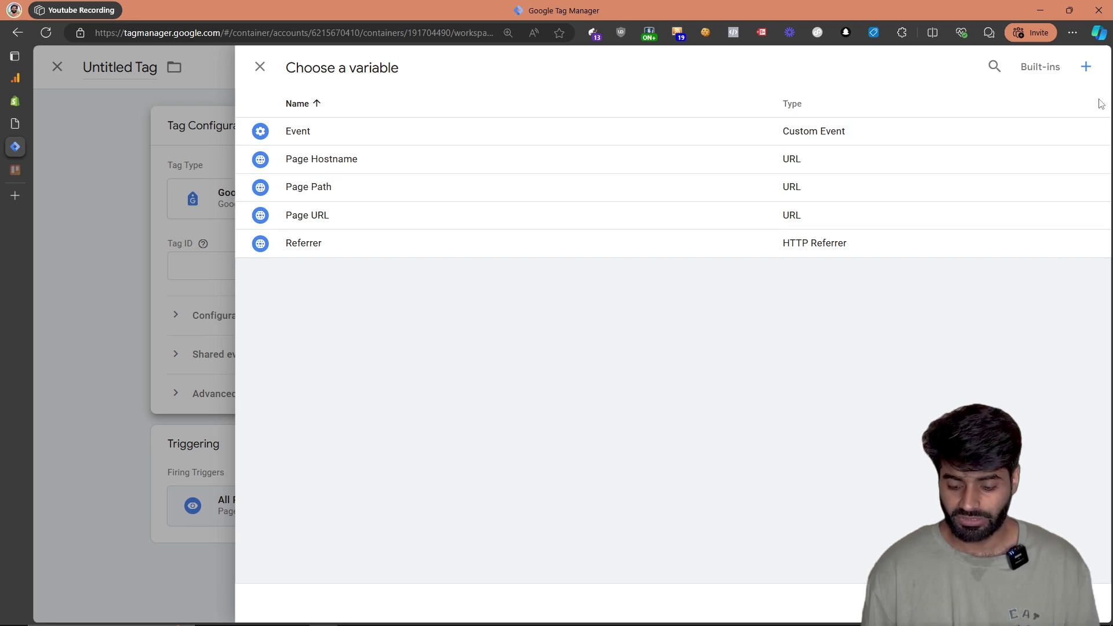
click(1081, 74)
click(698, 216)
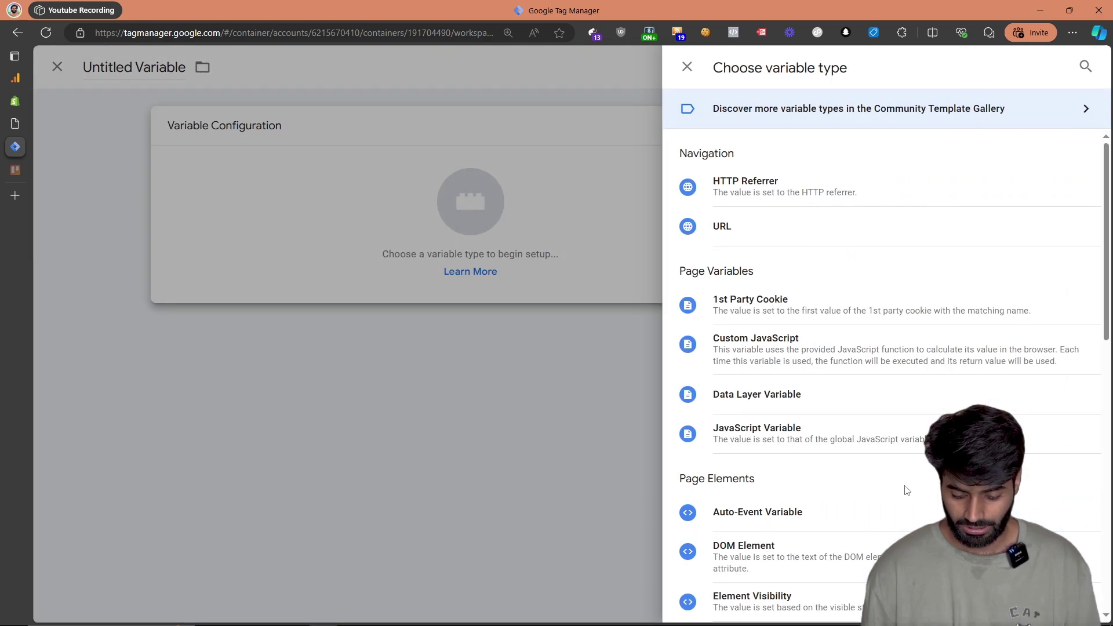
scroll(907, 490, down, 3)
click(798, 513)
click(430, 268)
text(G-RV0BZ52NRL)
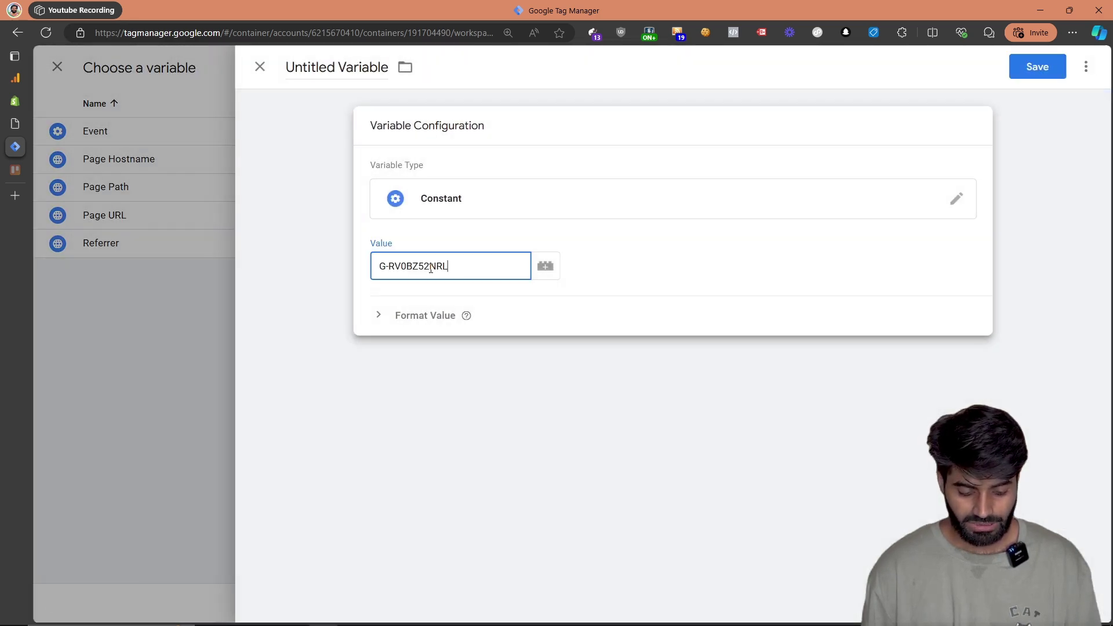
- Name and save the variable as Ga4 Measurement ID, and save the tag as Ga4 Configuration Tag
click(352, 78)
text(Ga4 Measurement ID)
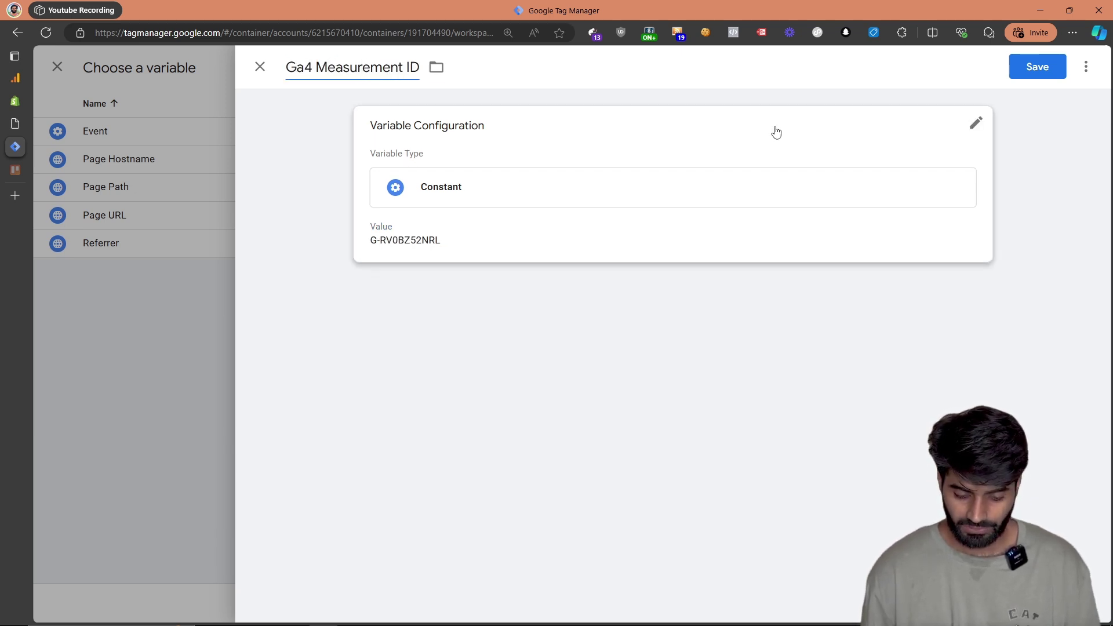
click(1022, 81)
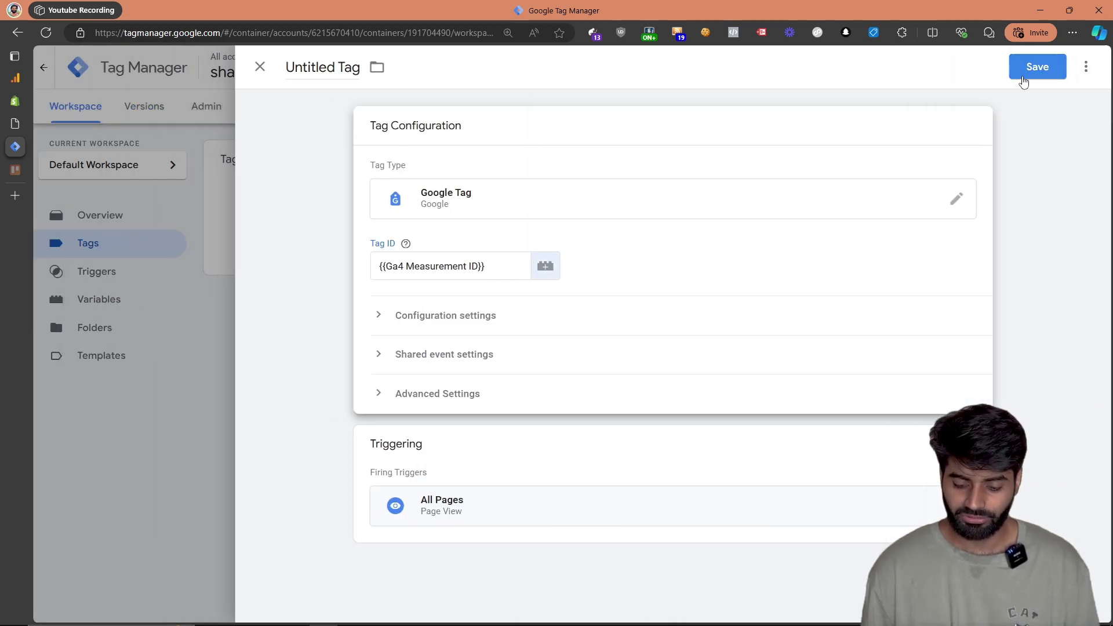
click(1023, 79)
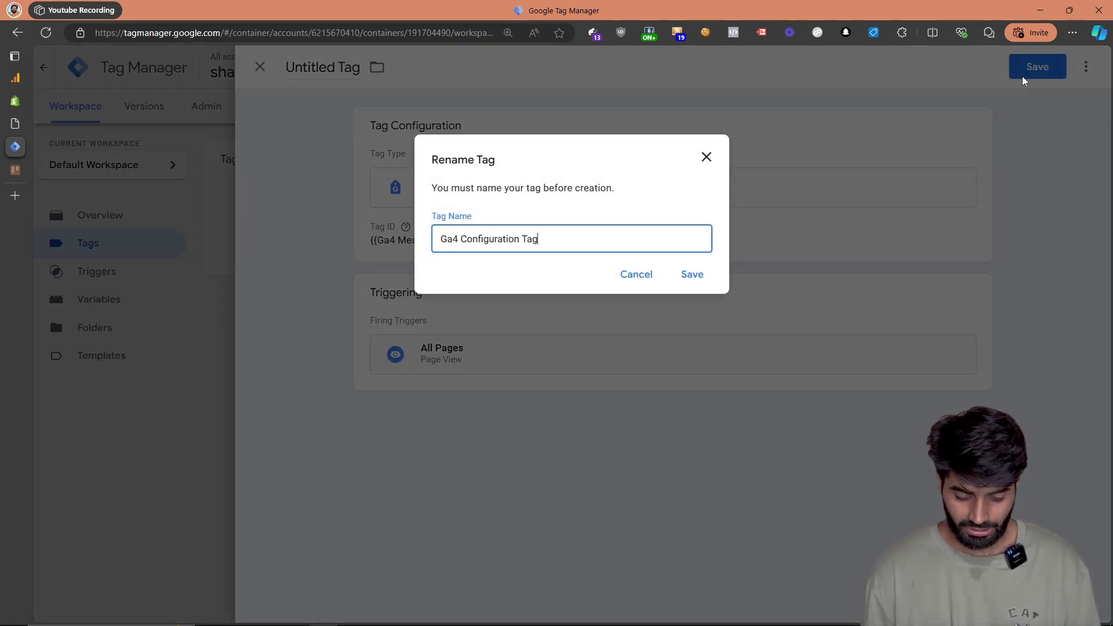
click(702, 277)
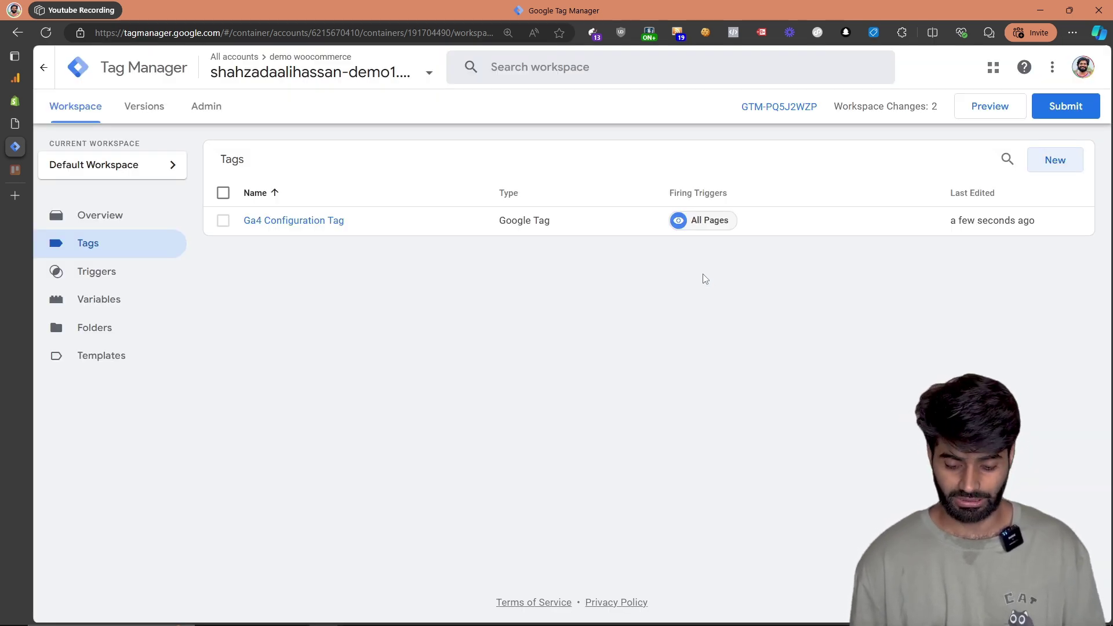
- Start a new tag and add a Custom Event trigger named CE begin_checkout for all begin_checkout events
click(1056, 160)
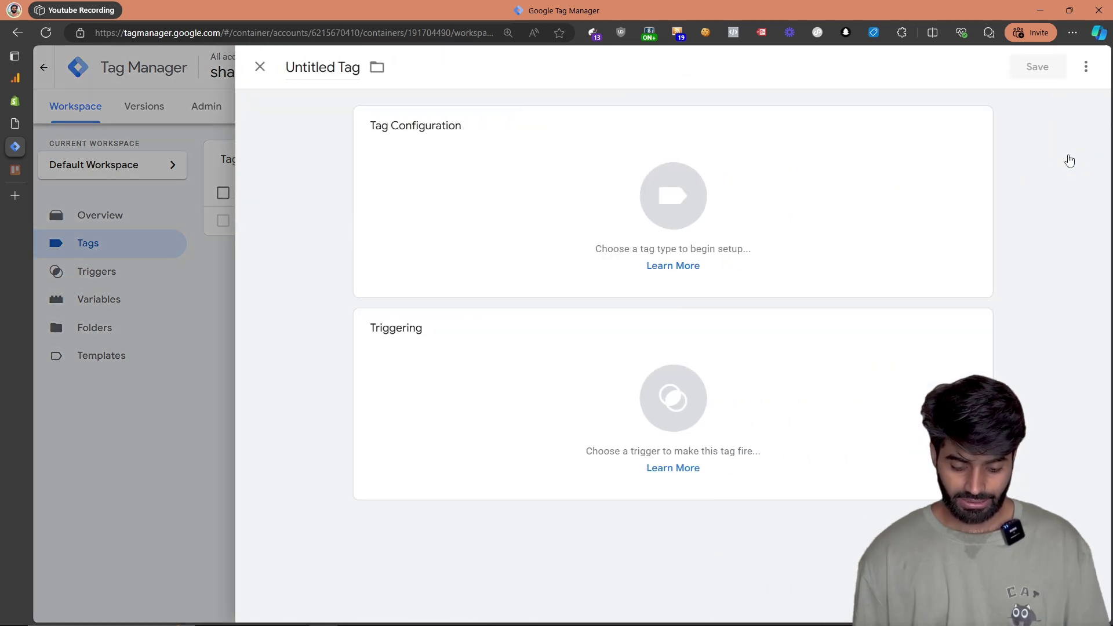
click(815, 402)
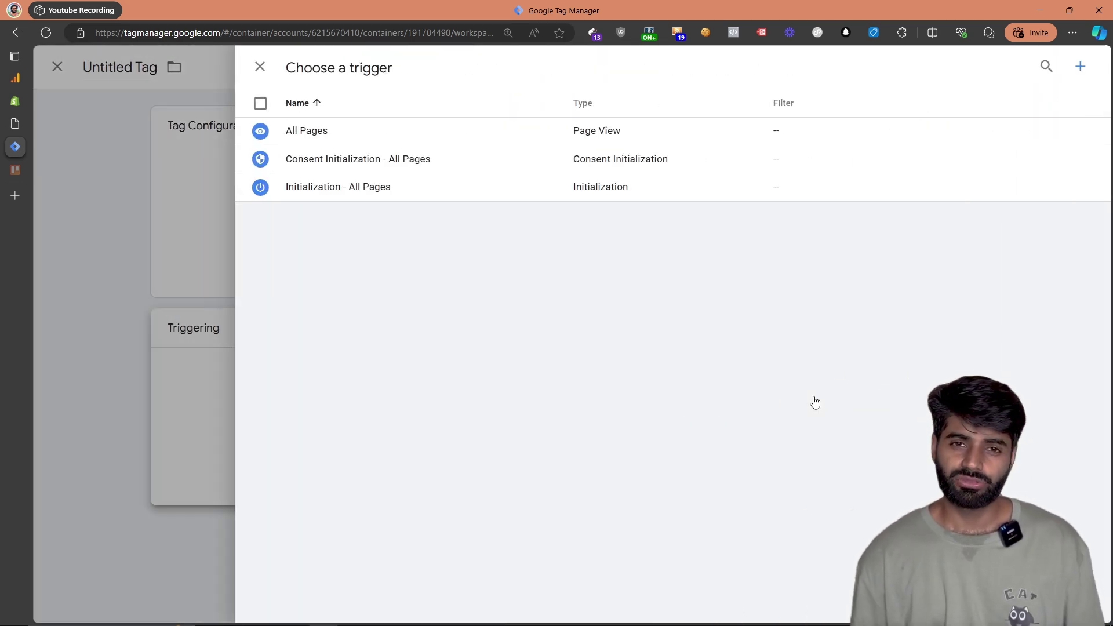
click(1077, 65)
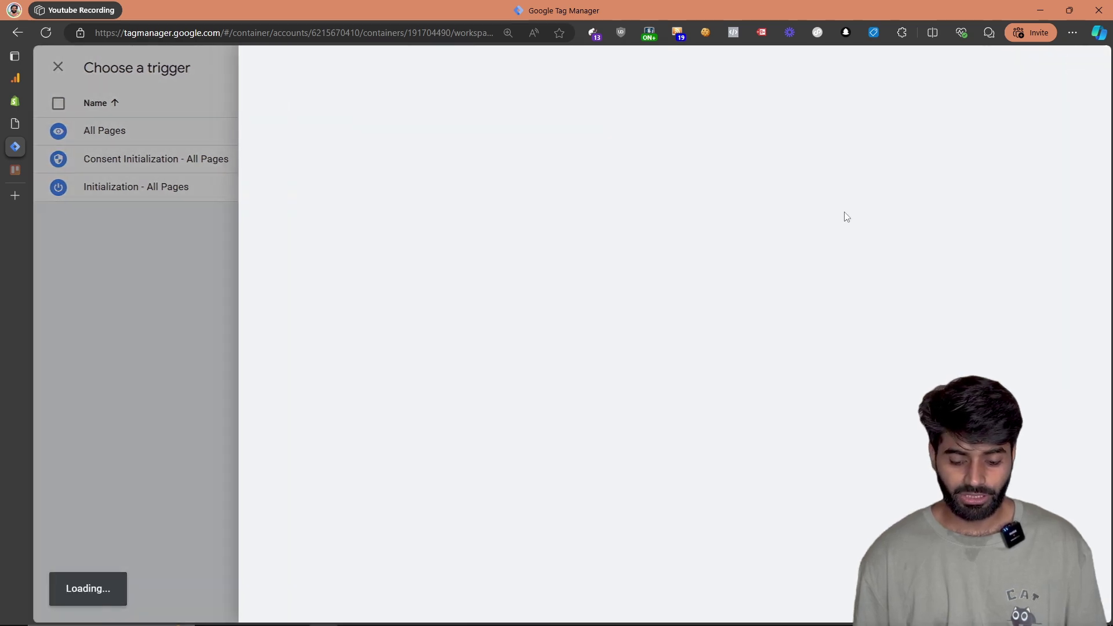
click(839, 218)
scroll(843, 218, down, 4)
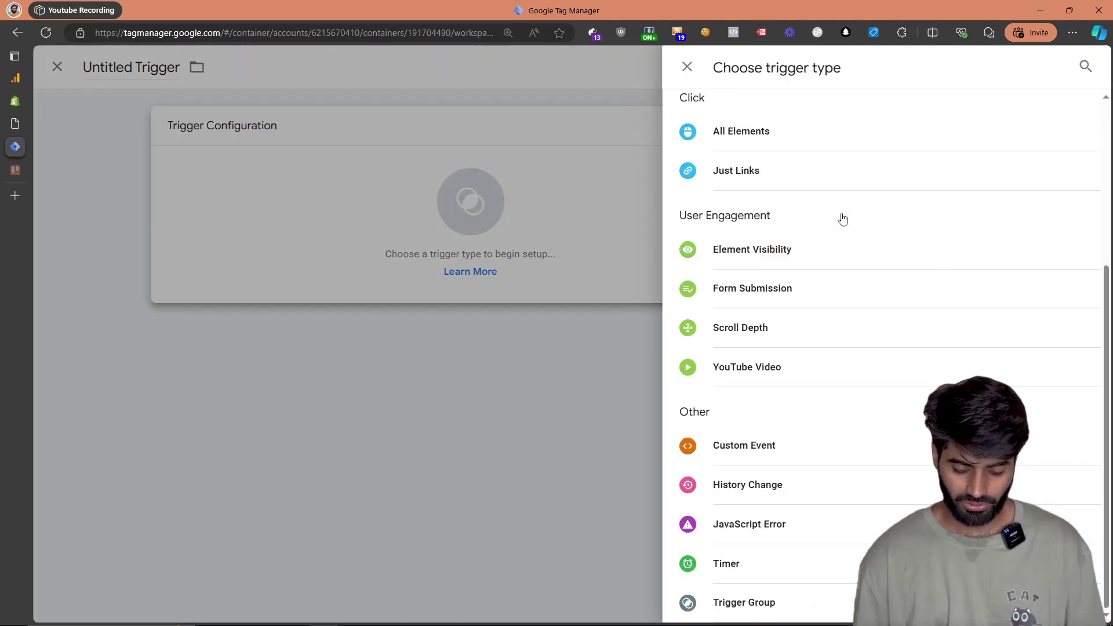
click(777, 449)
click(451, 264)
text(begin_checkout)
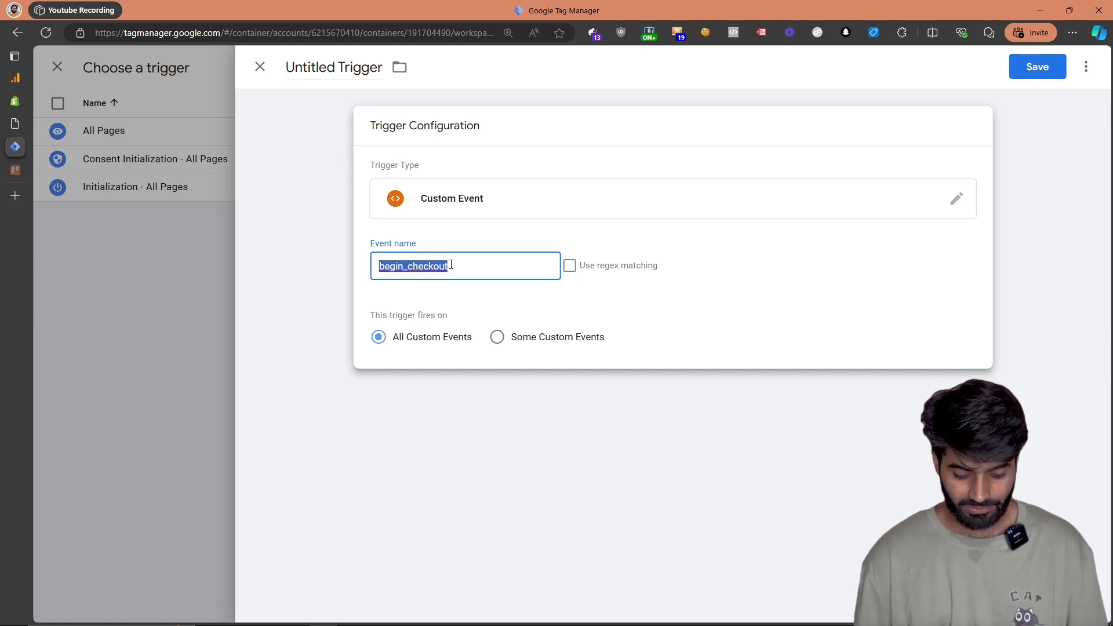
click(301, 61)
text(CE begin_checkout)
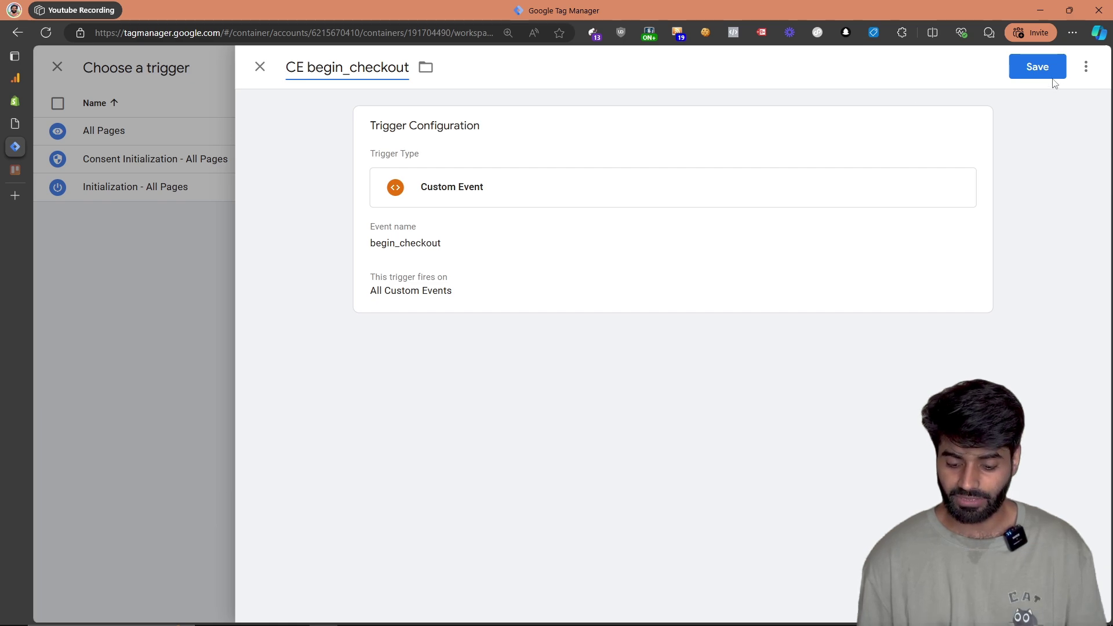
click(1052, 78)
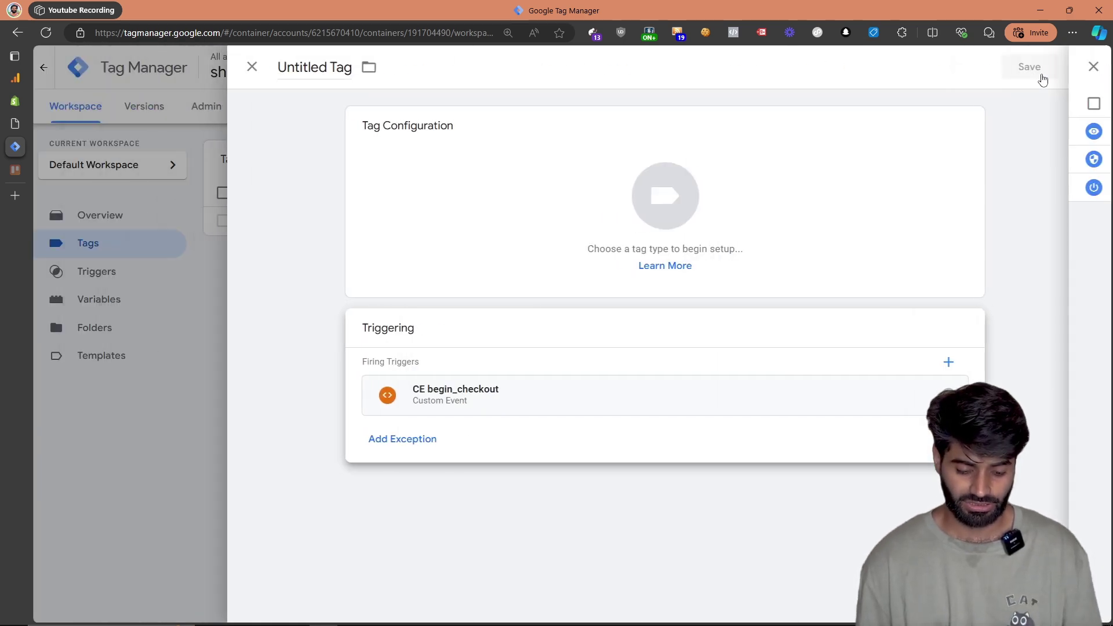
- Configure the tag as Google Analytics: GA4 Event with the Ga4 Measurement ID variable and event name begin_checkout
click(600, 187)
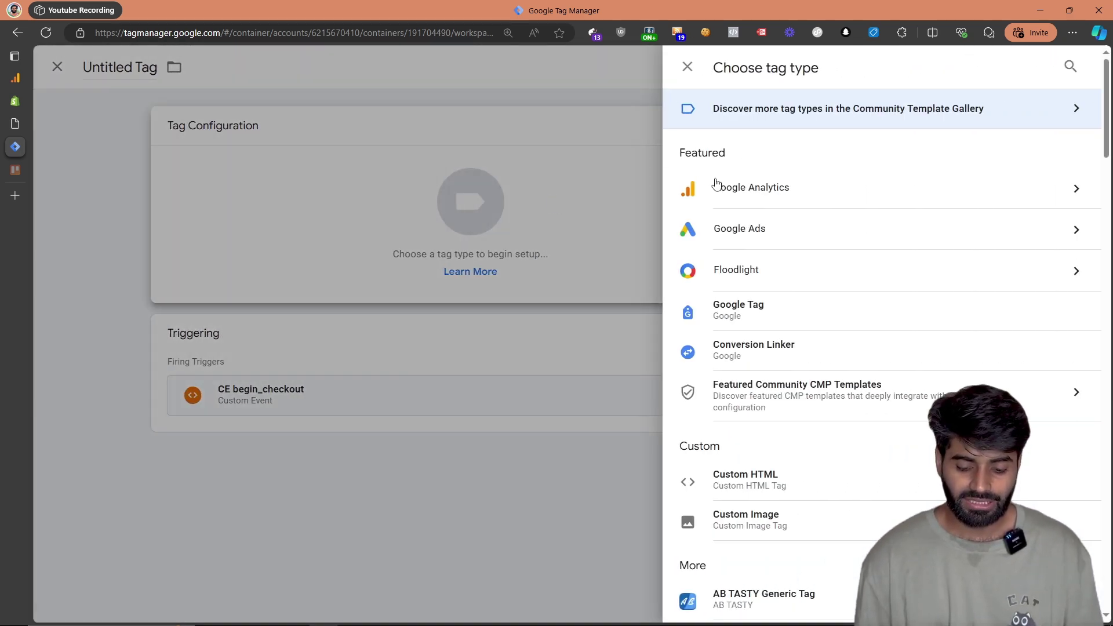
click(802, 196)
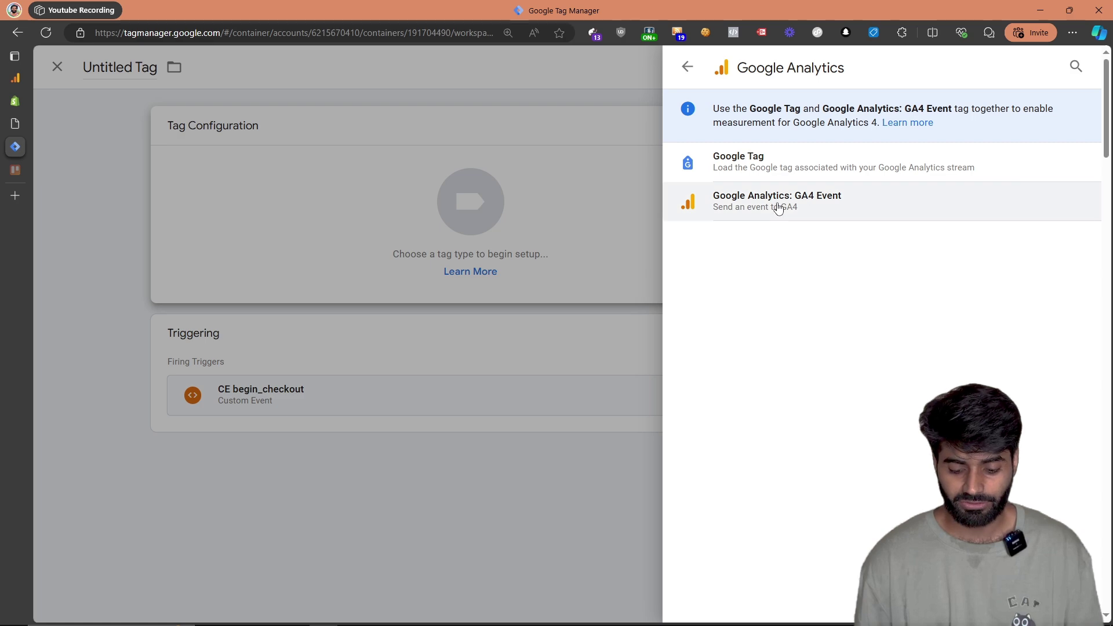
click(777, 203)
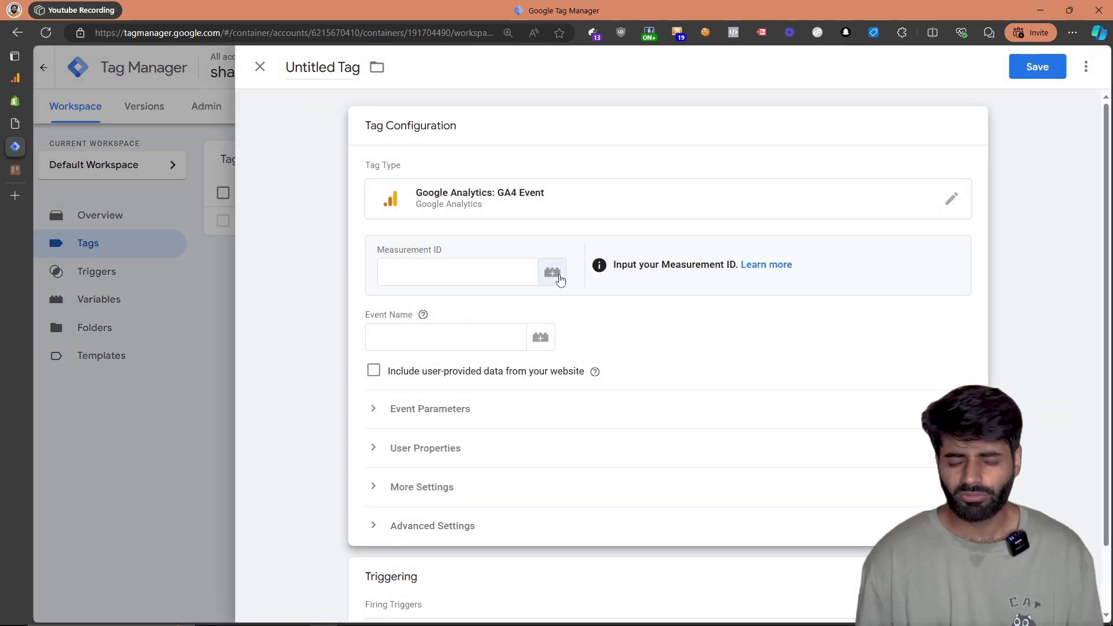
click(553, 272)
click(374, 161)
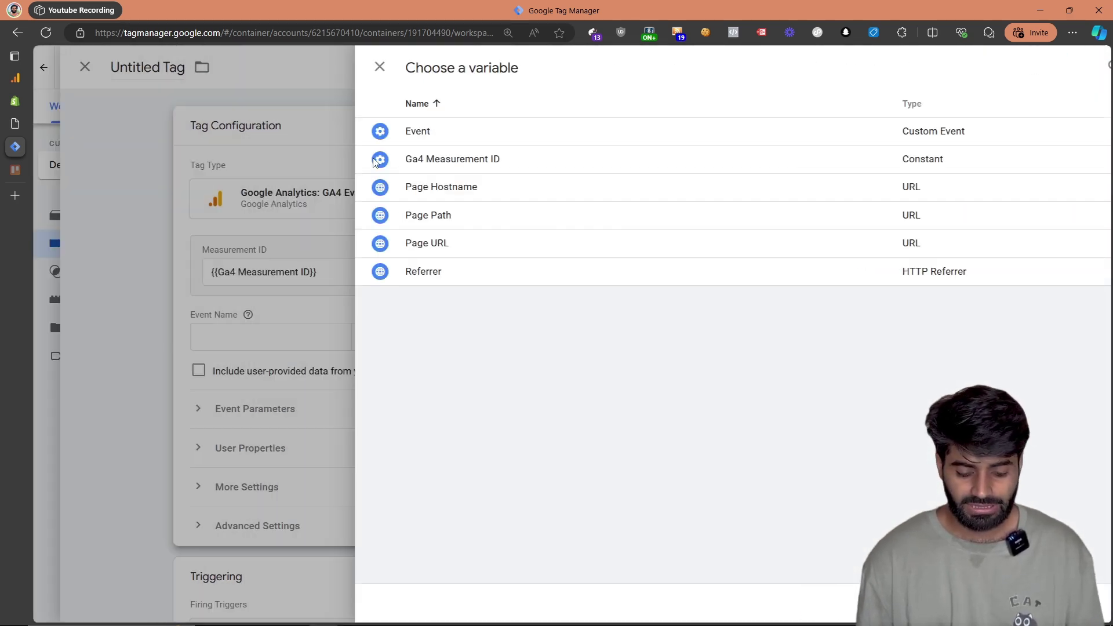
click(398, 331)
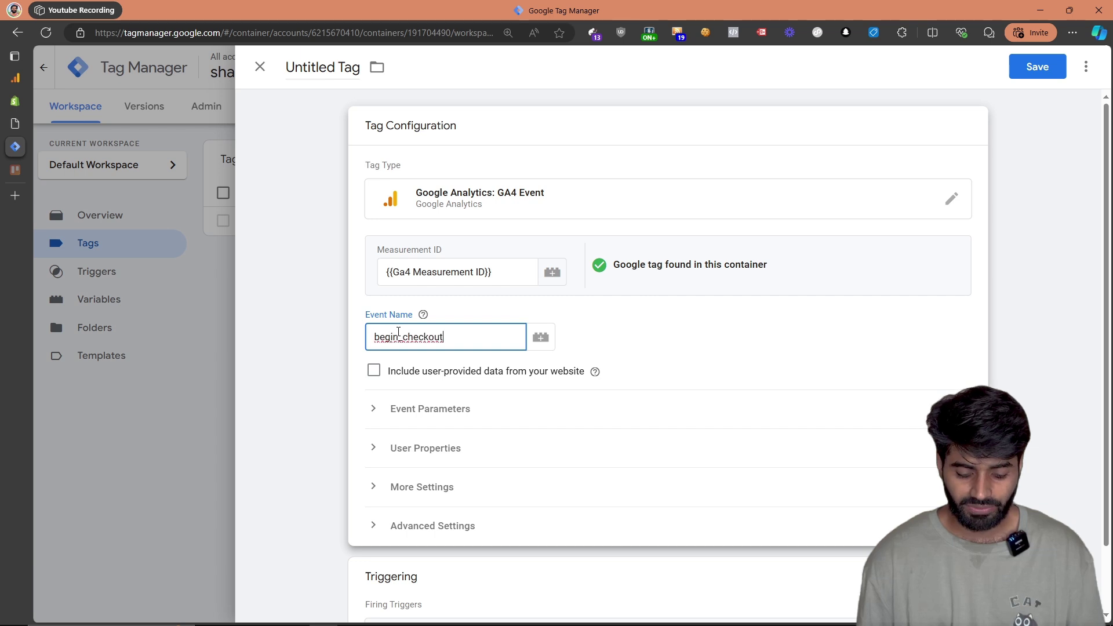
- Enable sending ecommerce data from the Data Layer and save the tag as Ga4 CE begin_checkout
click(381, 489)
scroll(381, 488, down, 2)
click(418, 413)
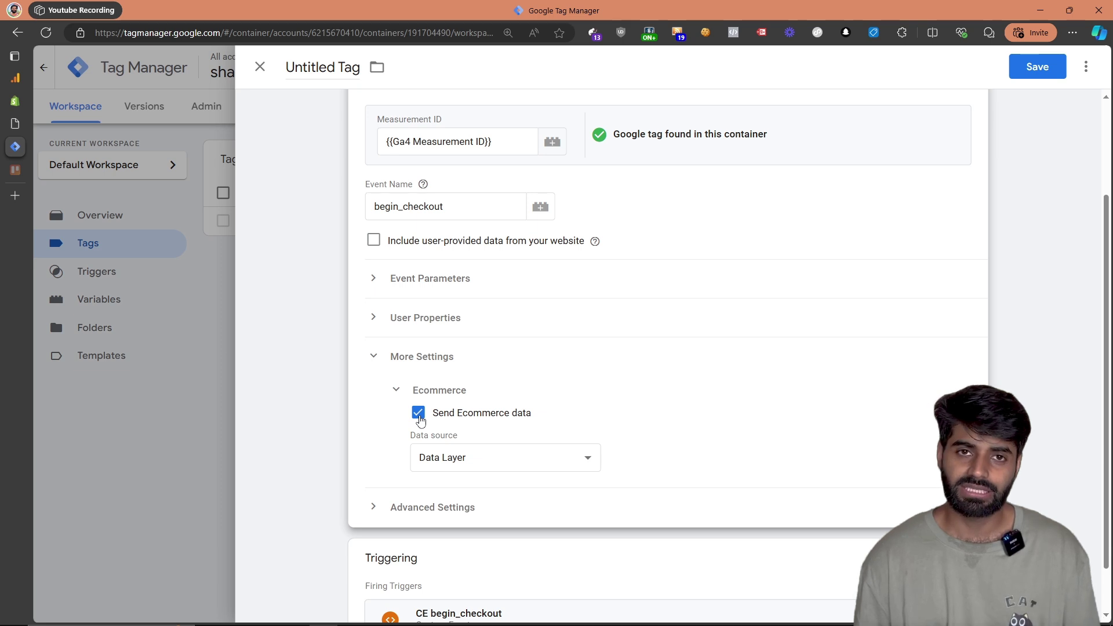
click(311, 71)
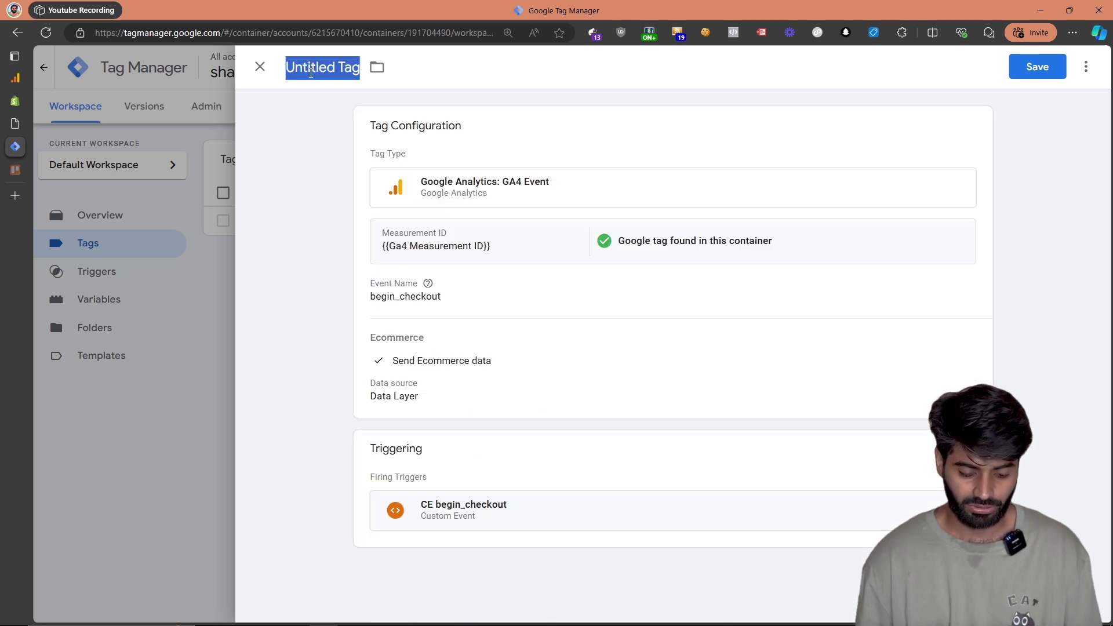
key(BackSpace)
text(Ga4 CE begin_checkout)
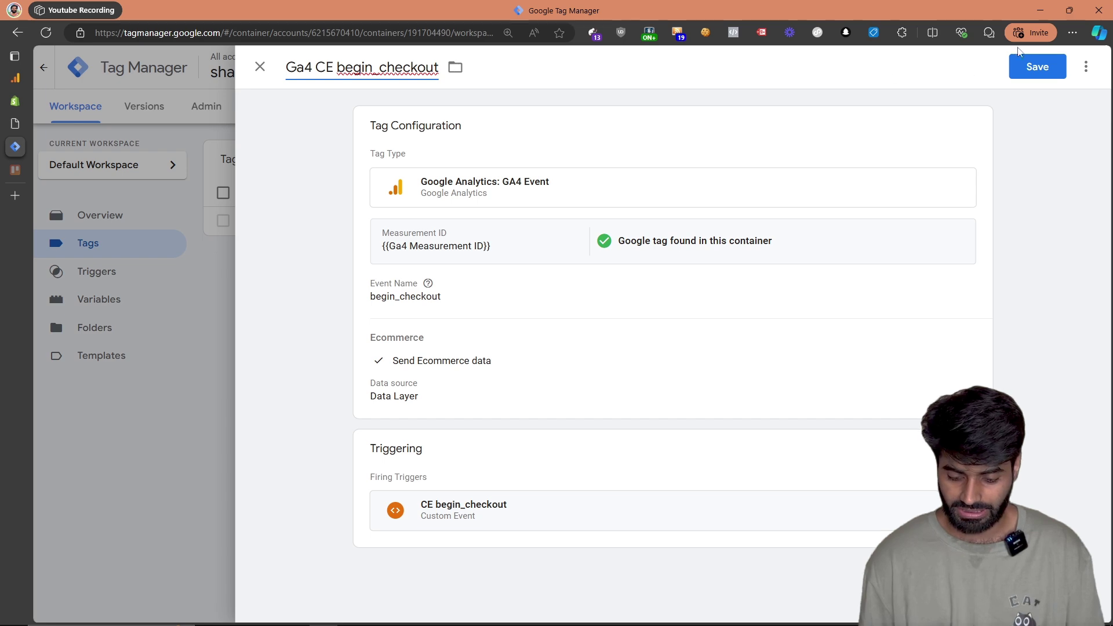
click(1021, 59)
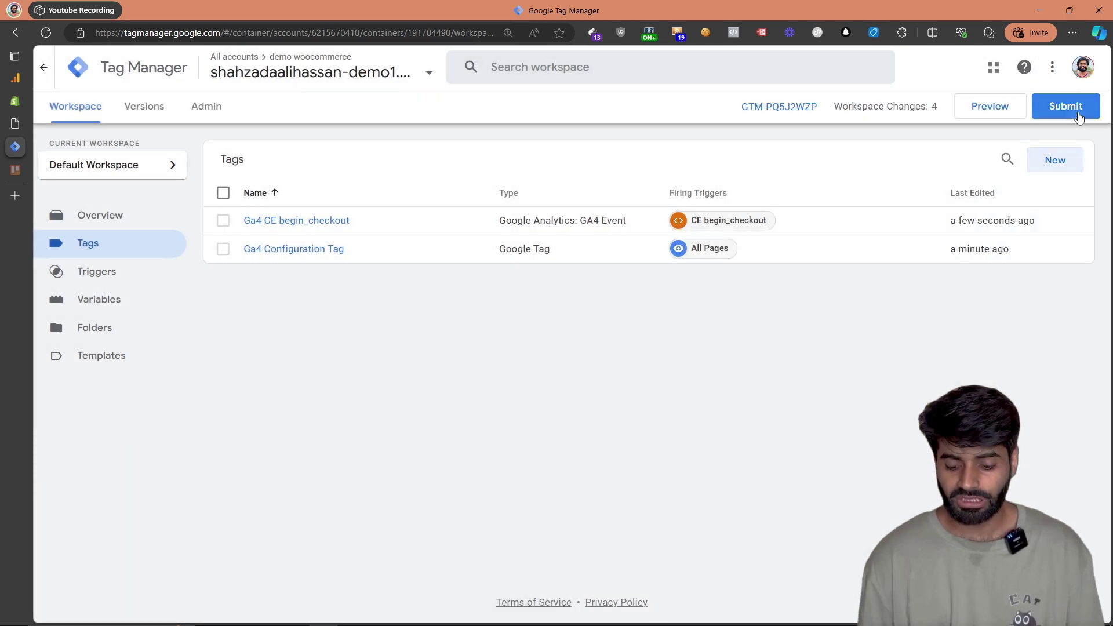
- Submit the workspace changes and publish them live as version TrackingAcademy - Ga4 begin_checkout
click(1070, 108)
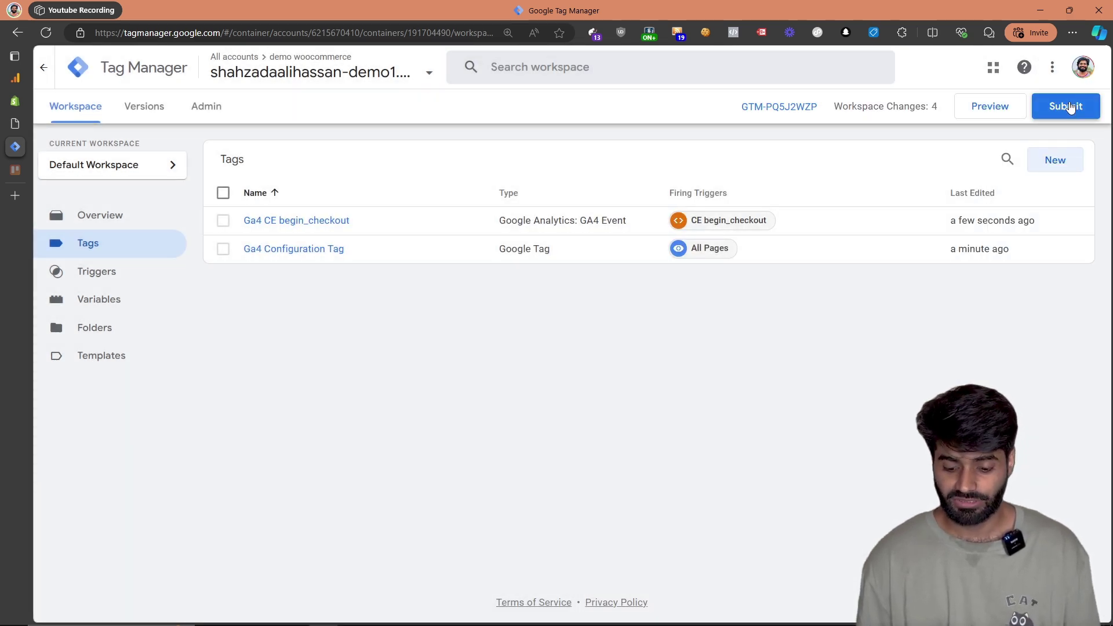
click(552, 233)
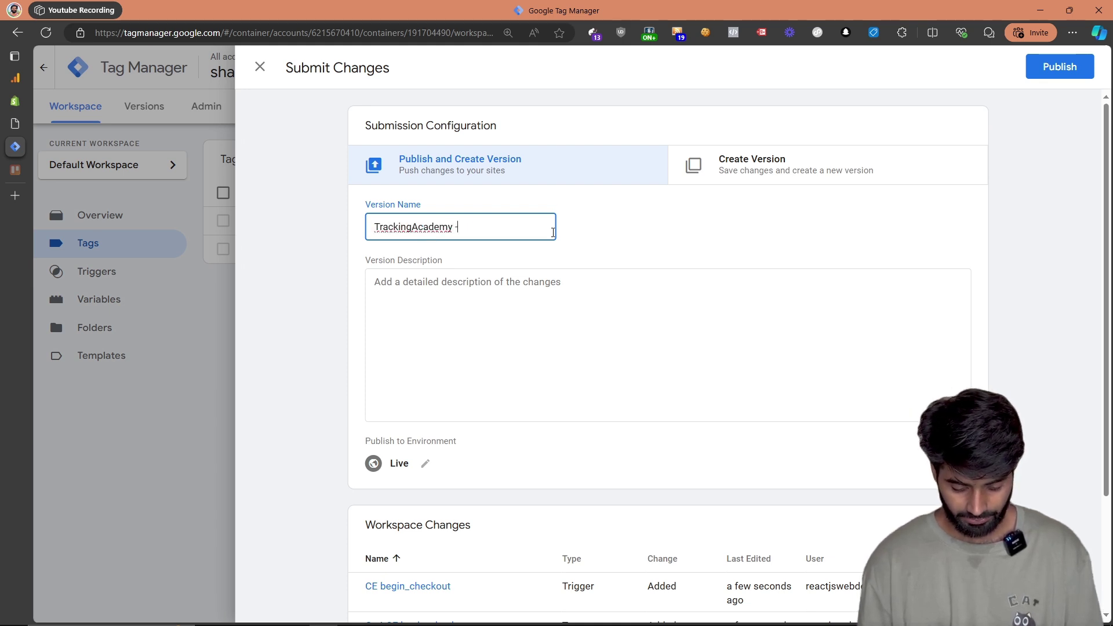
text(TrackingAcademy - Ga4)
text(begin_checkout)
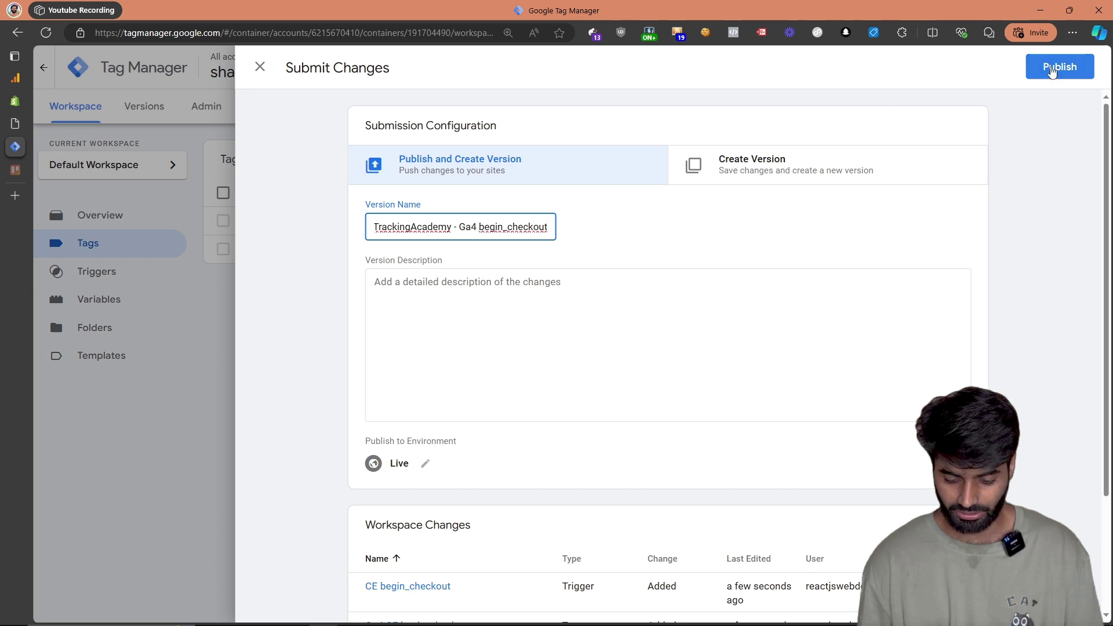
click(1048, 69)
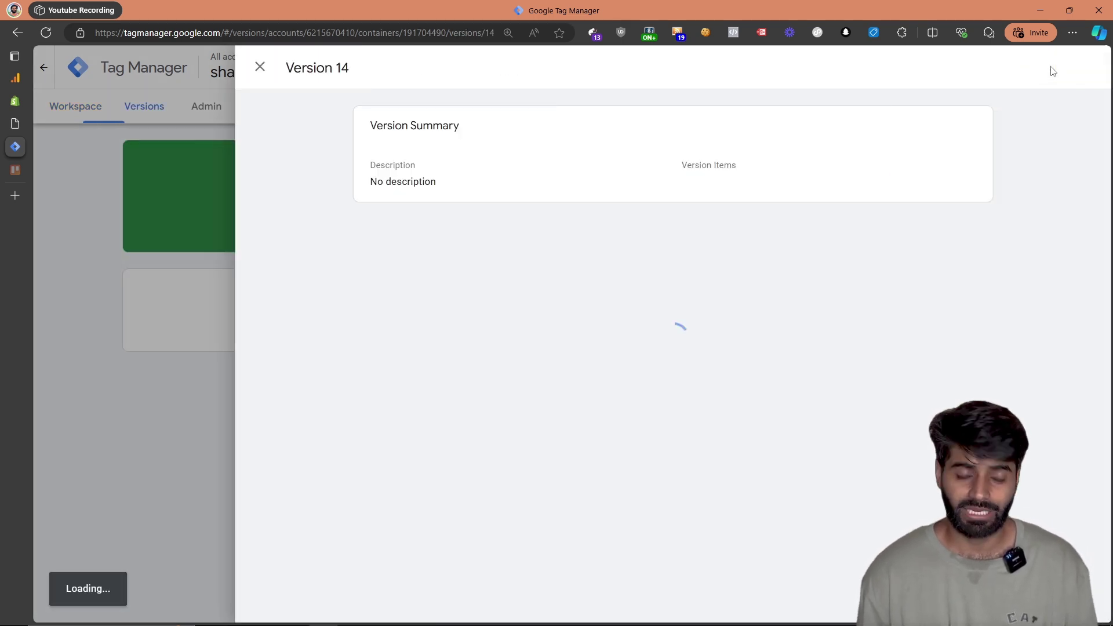
- Switch to Shopify, open the online store, add Product 001 Title to the cart and proceed to checkout
click(15, 101)
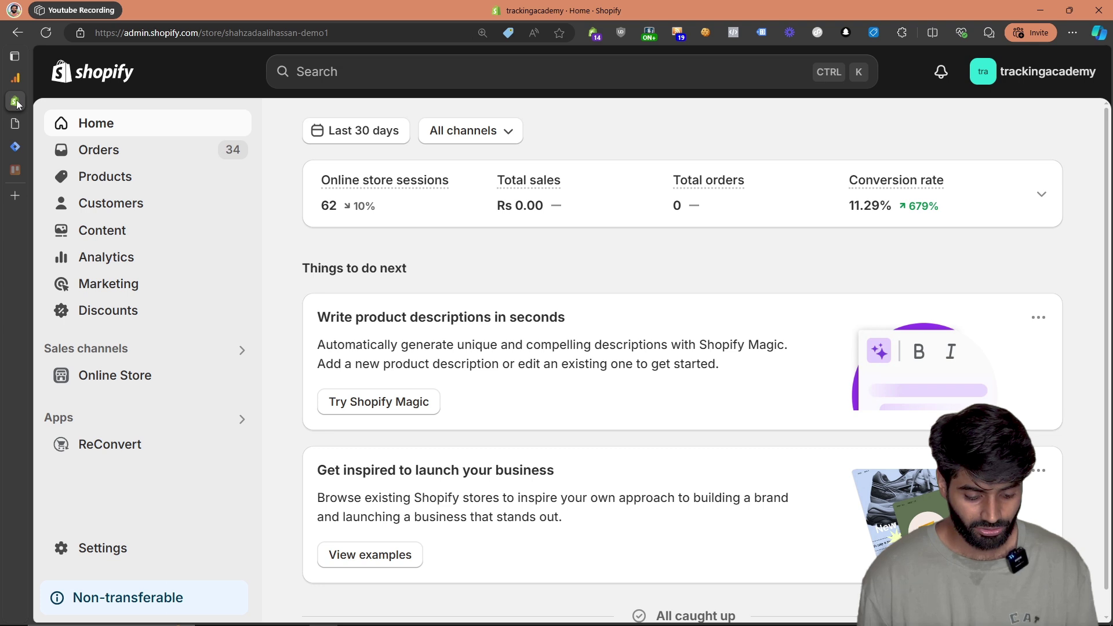
click(238, 376)
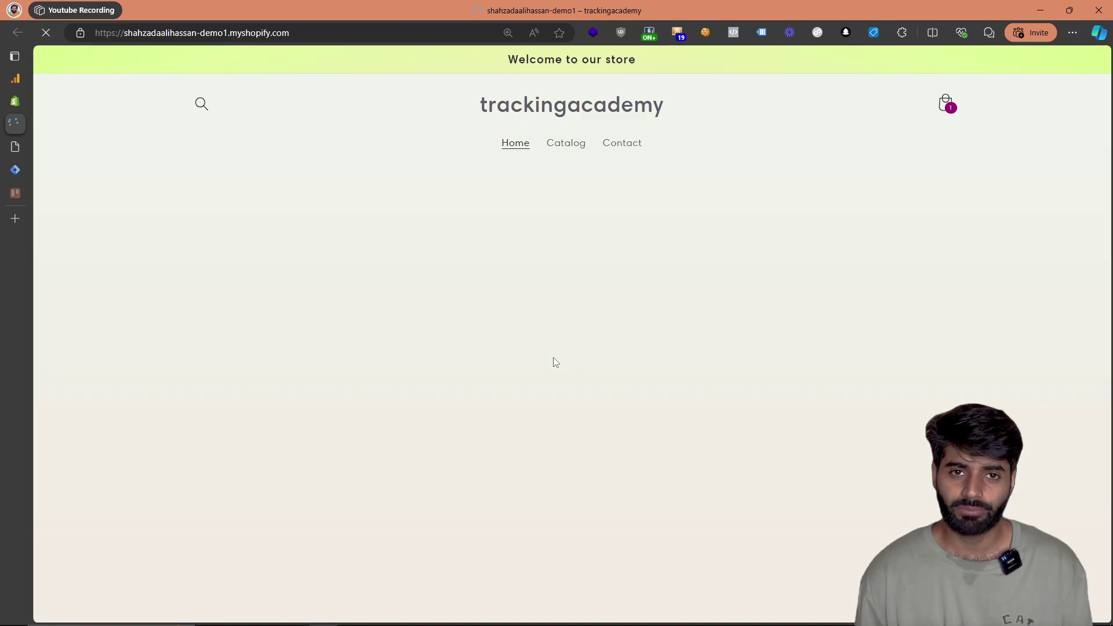
scroll(553, 357, down, 8)
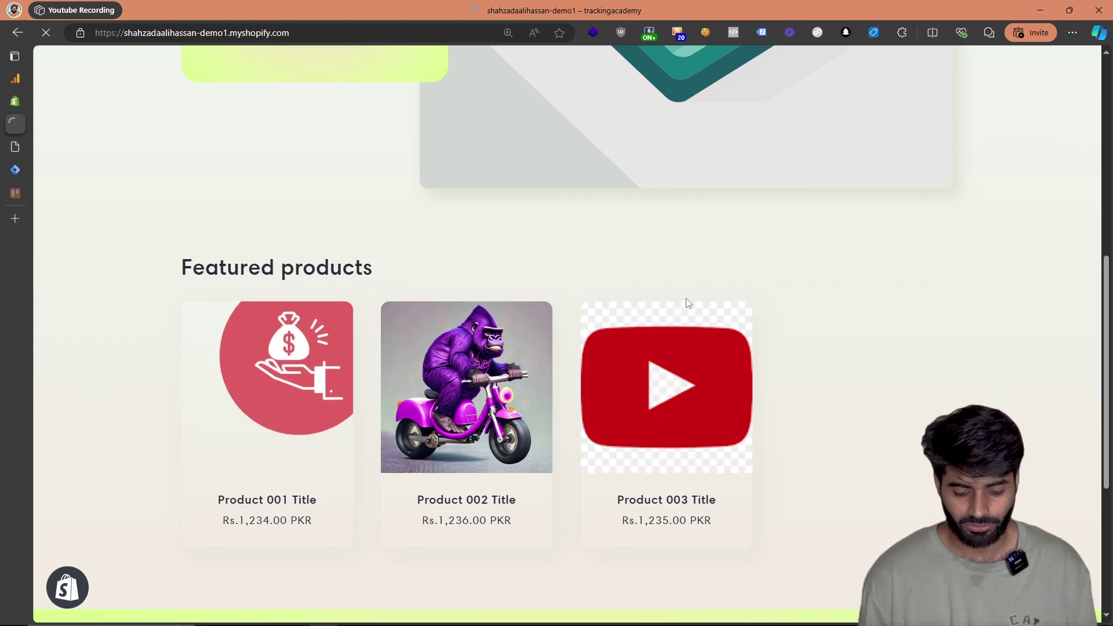
click(780, 393)
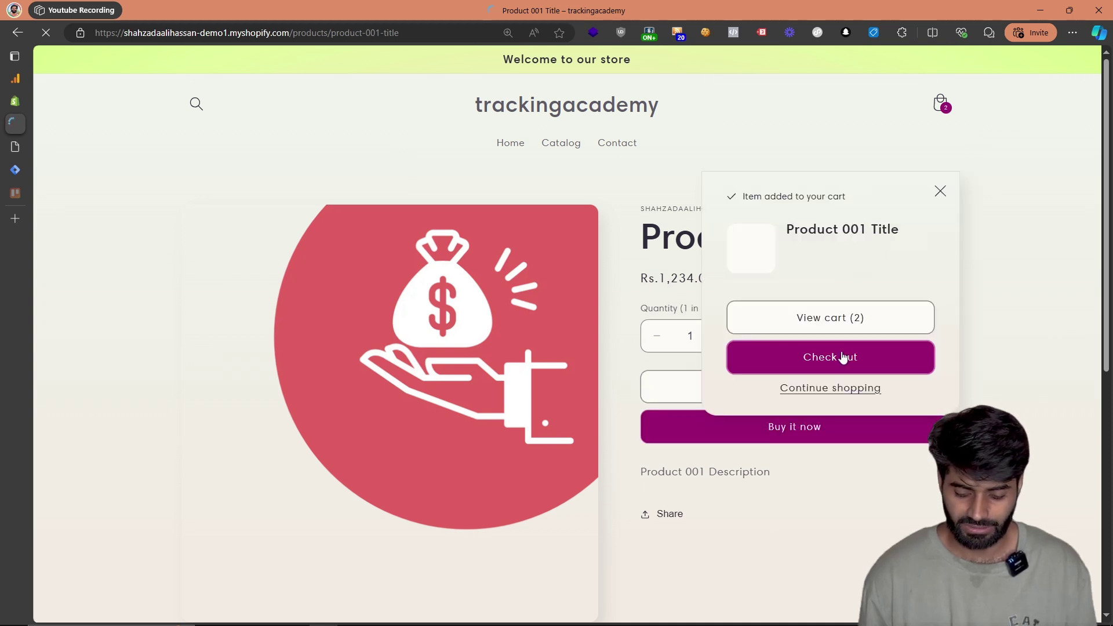
click(847, 356)
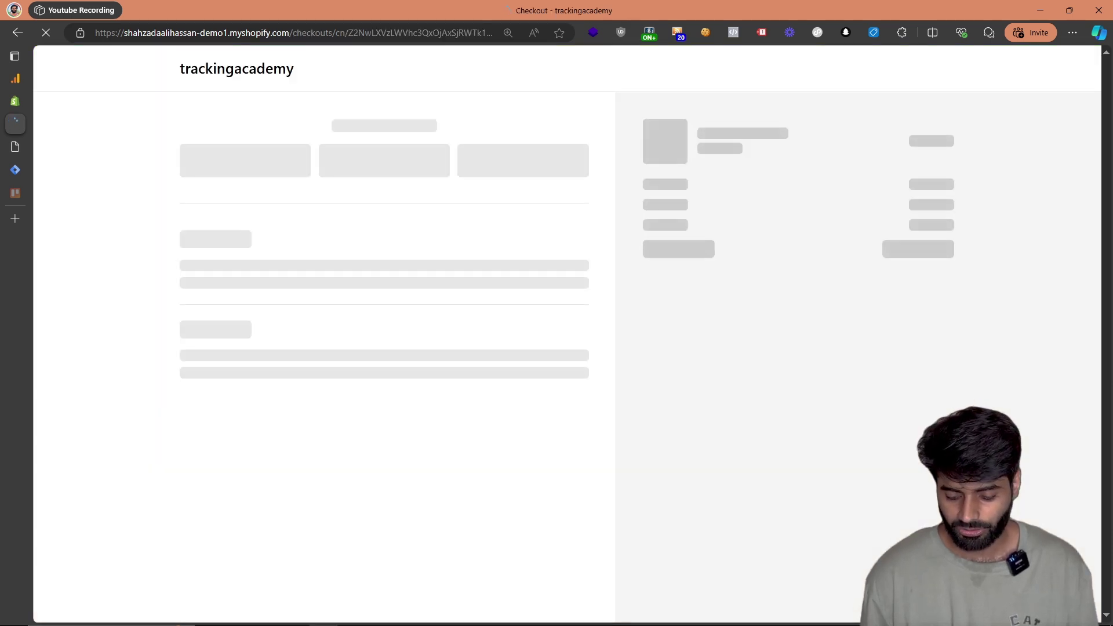
- Open the developer tools console on the checkout page and expand the GA4 page_view hit
right_click(972, 467)
click(973, 454)
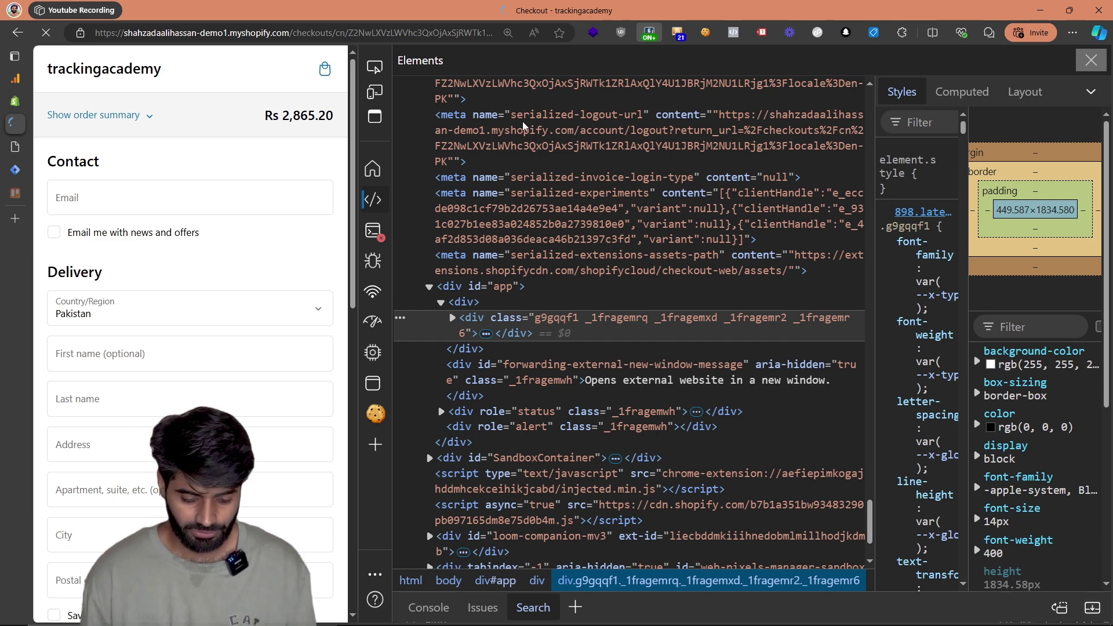
click(369, 235)
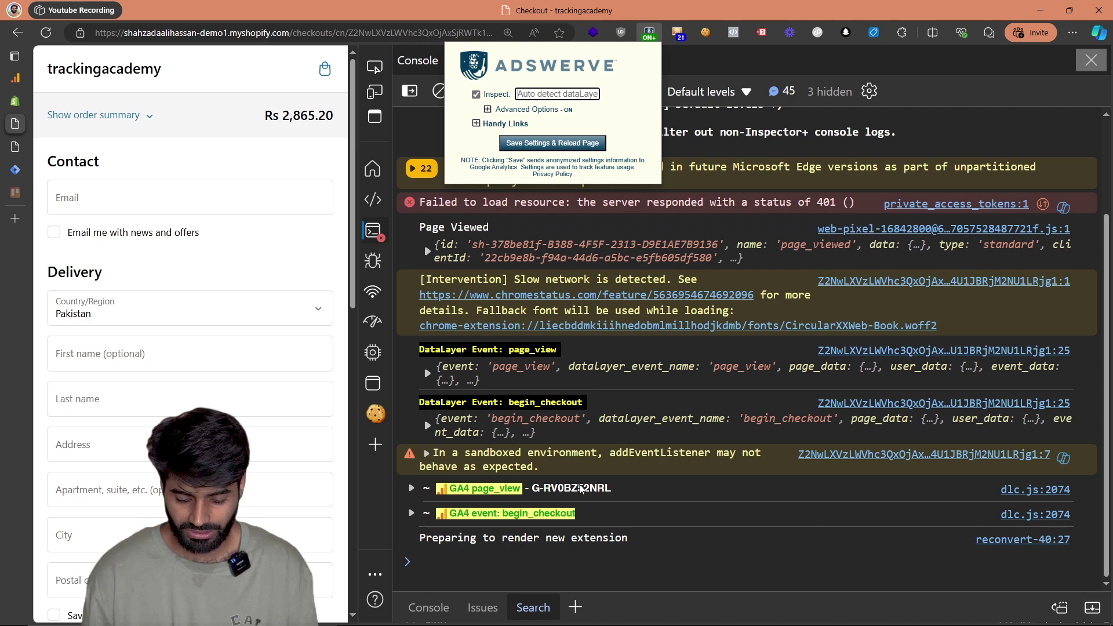
click(581, 488)
scroll(531, 175, down, 5)
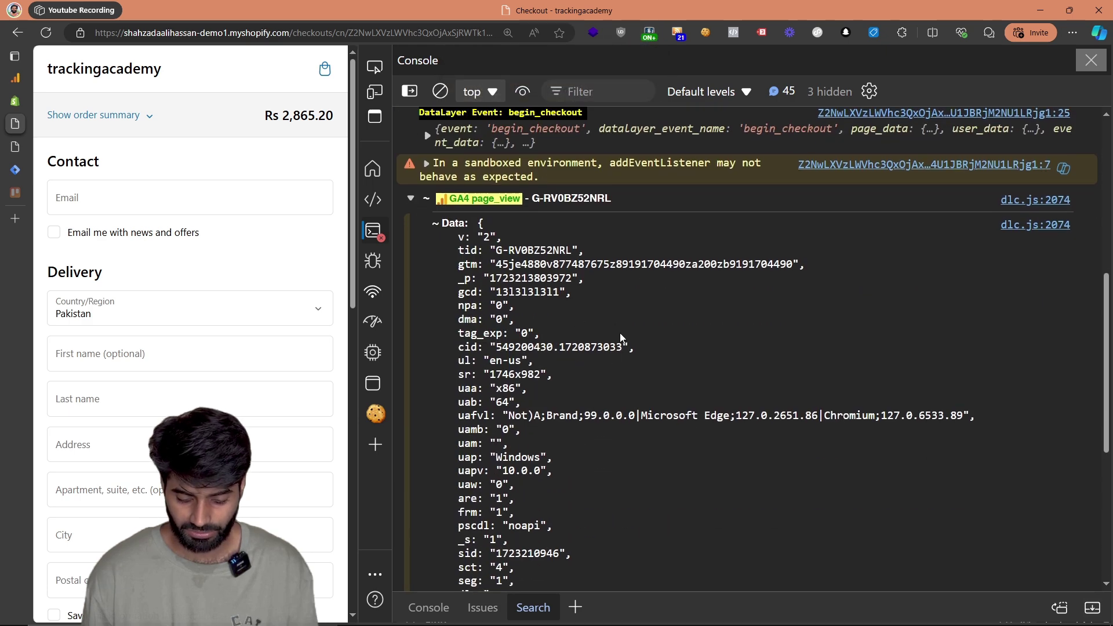
- Expand the GA4 begin_checkout hit in the console and examine its product, value and currency data
scroll(614, 325, down, 5)
click(574, 495)
scroll(574, 494, down, 3)
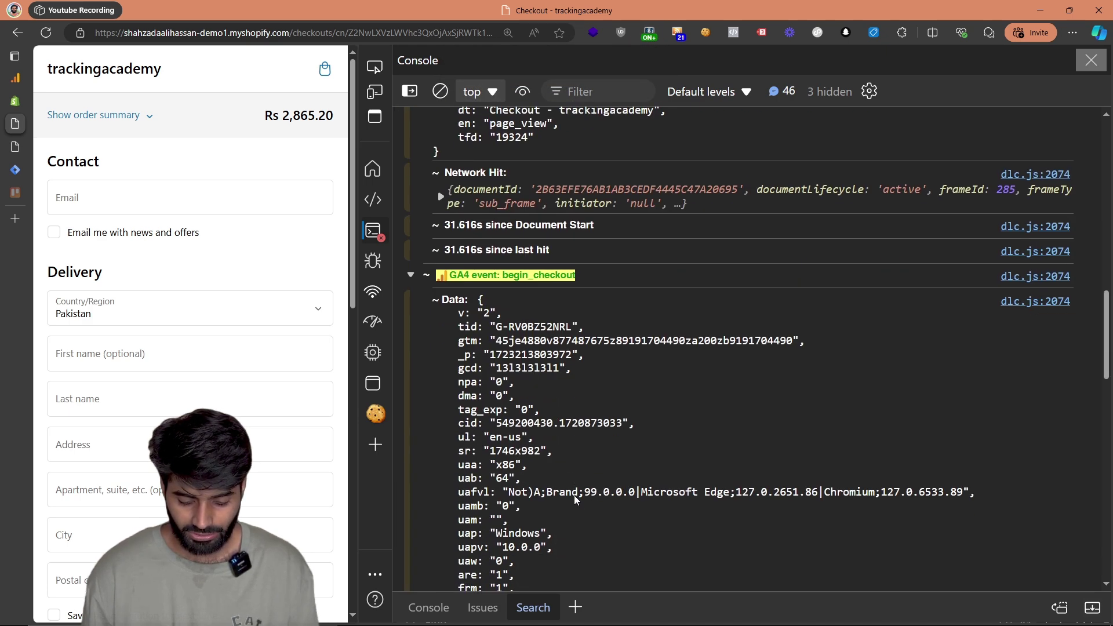
scroll(573, 495, down, 1)
scroll(558, 256, down, 7)
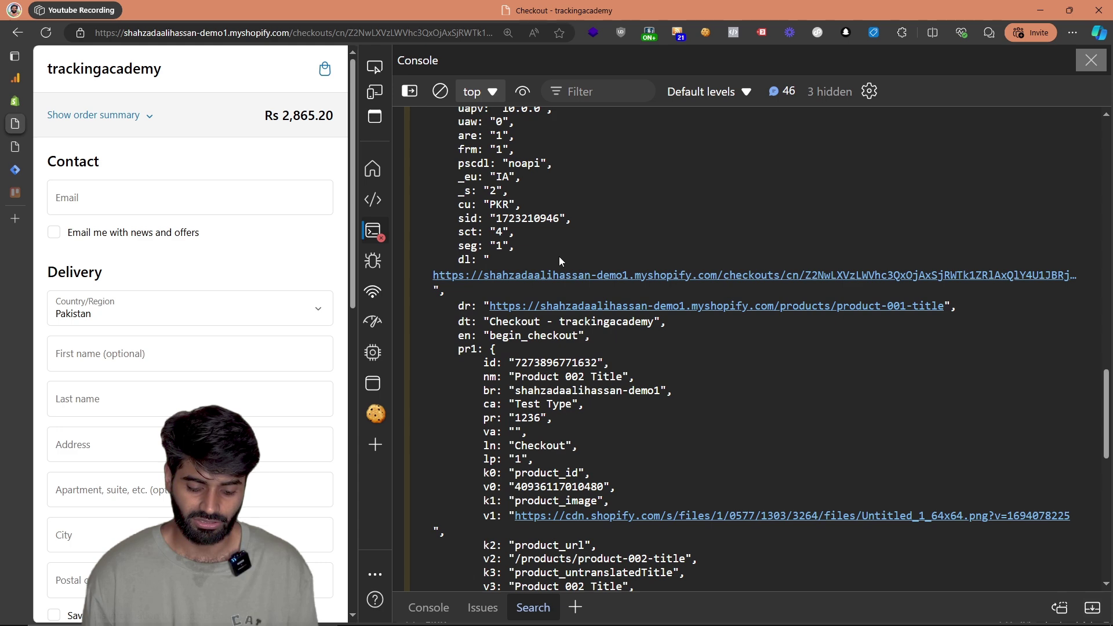
drag(457, 273, 529, 551)
scroll(485, 308, down, 5)
drag(460, 269, 590, 489)
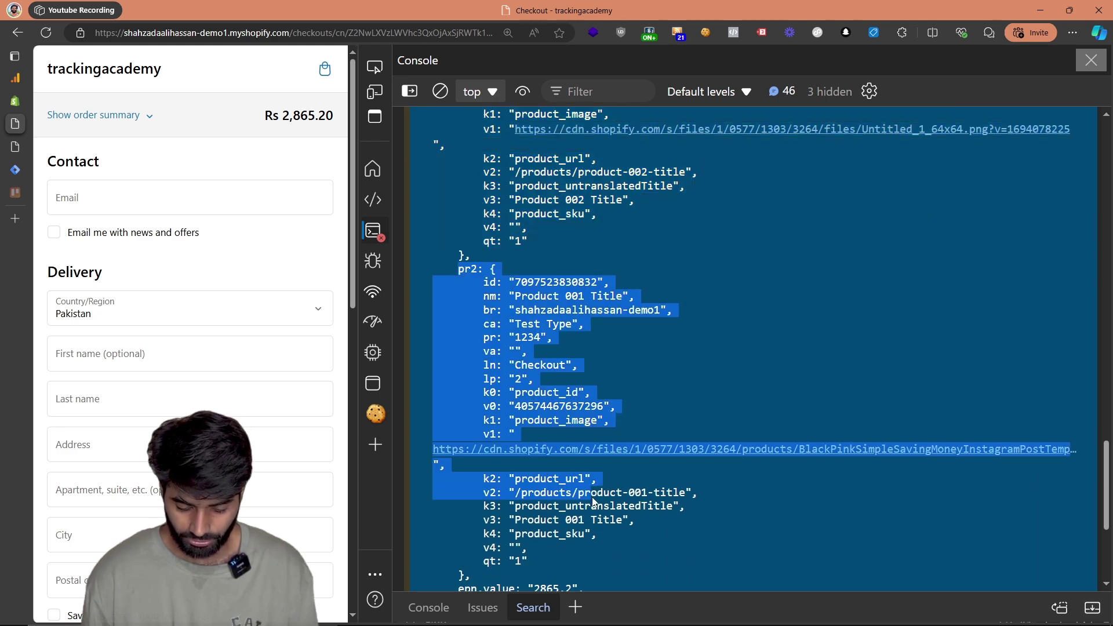
scroll(604, 346, down, 4)
drag(585, 340, 430, 341)
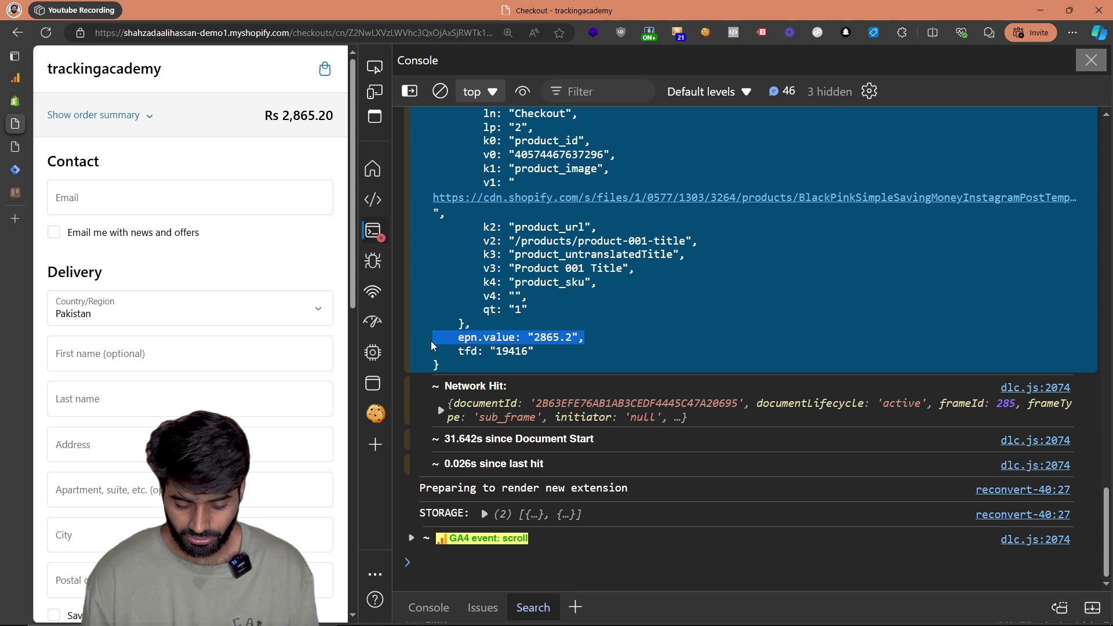
scroll(430, 341, up, 14)
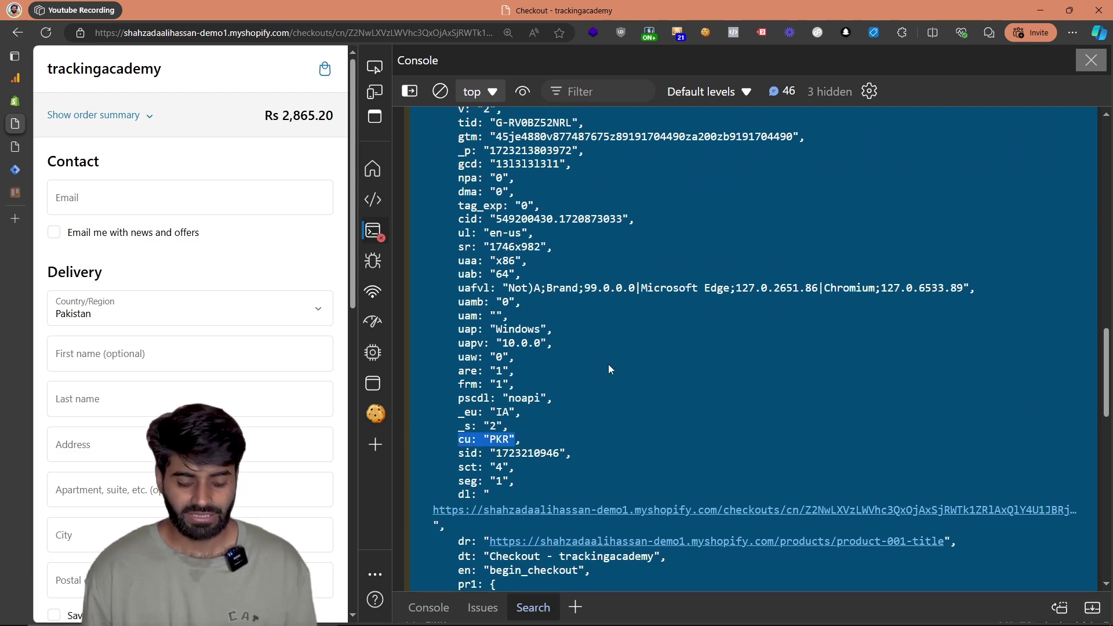
- Inspect the payload of the begin_checkout collect request in the network log for event name, products, value and currency
click(373, 292)
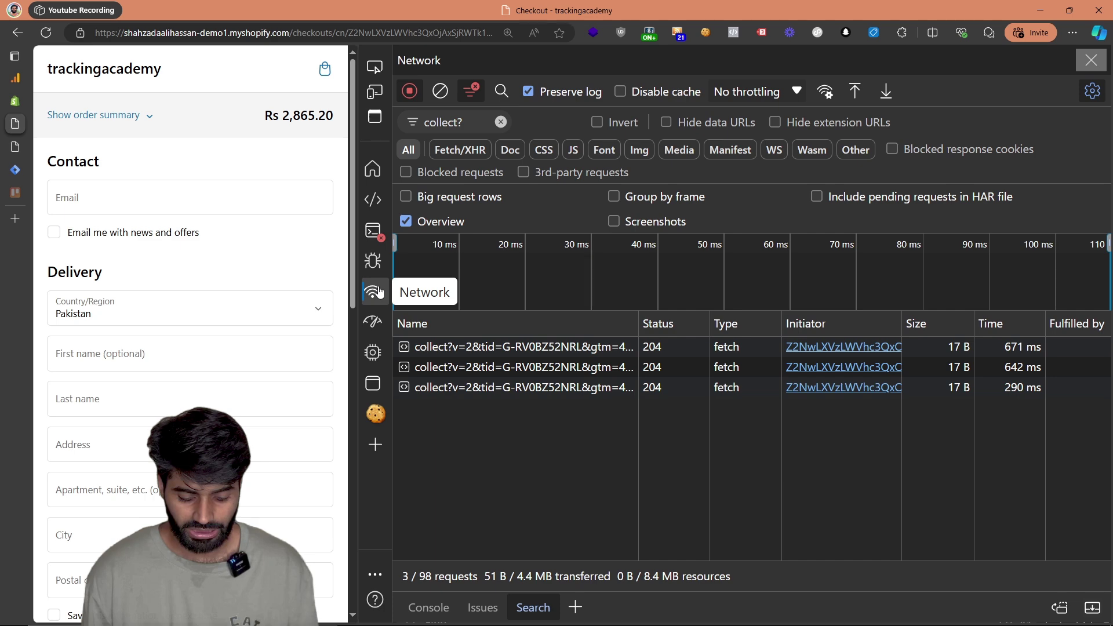
click(509, 374)
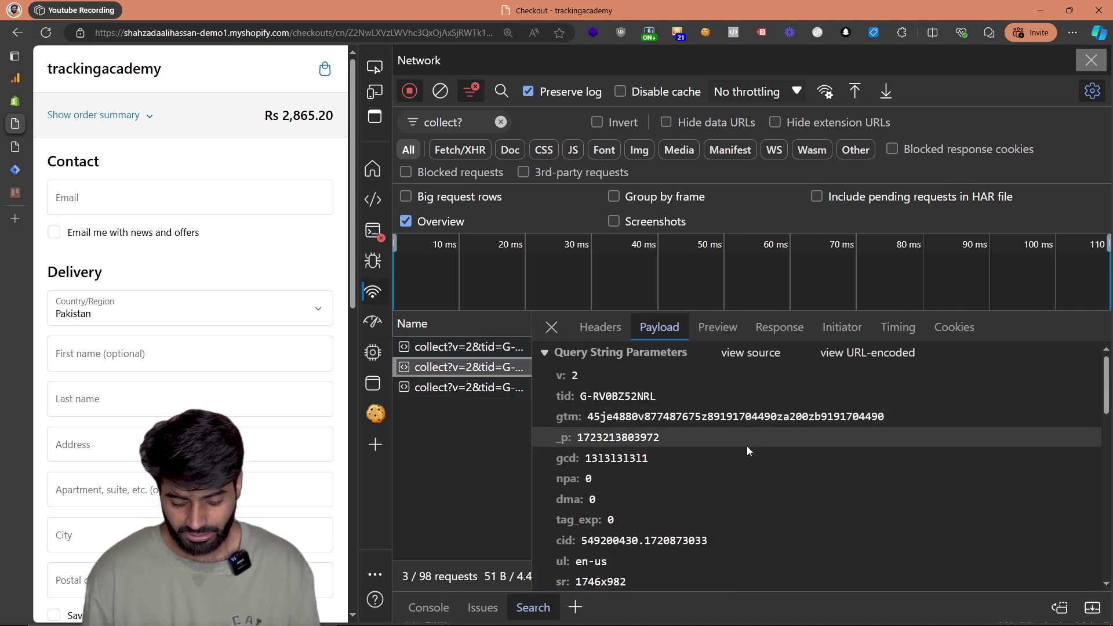
scroll(750, 446, down, 10)
scroll(747, 451, up, 5)
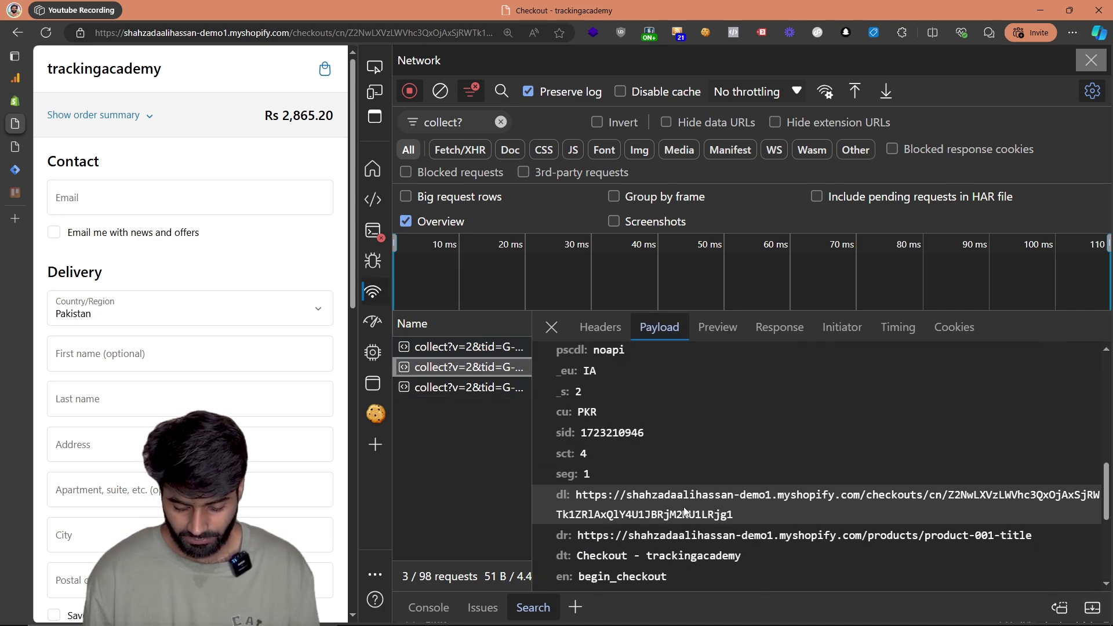
click(656, 579)
scroll(643, 571, down, 5)
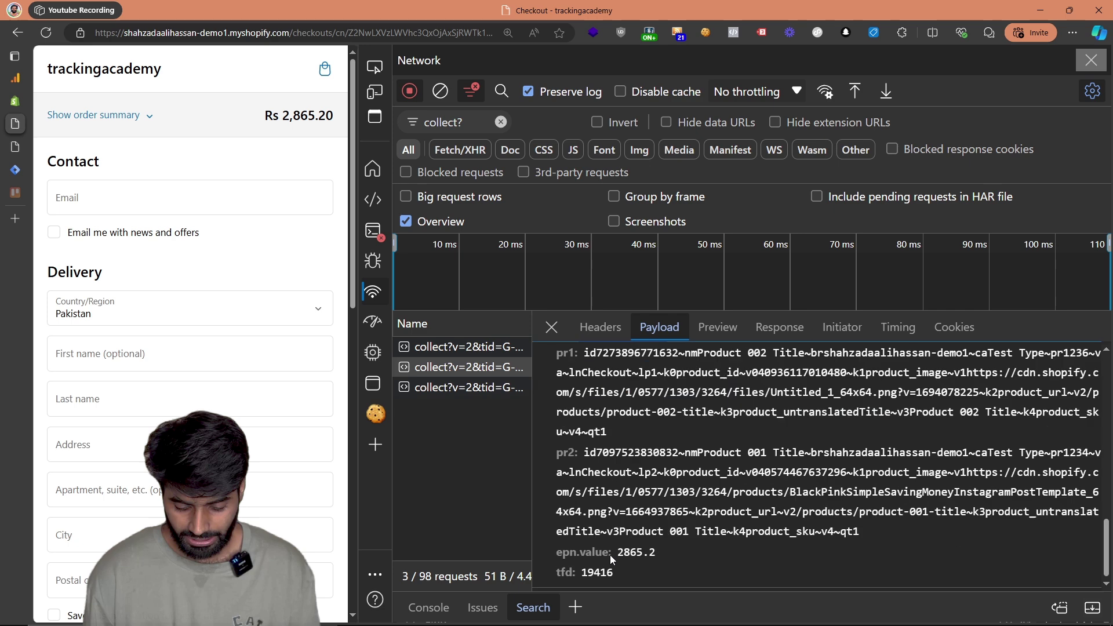
click(637, 558)
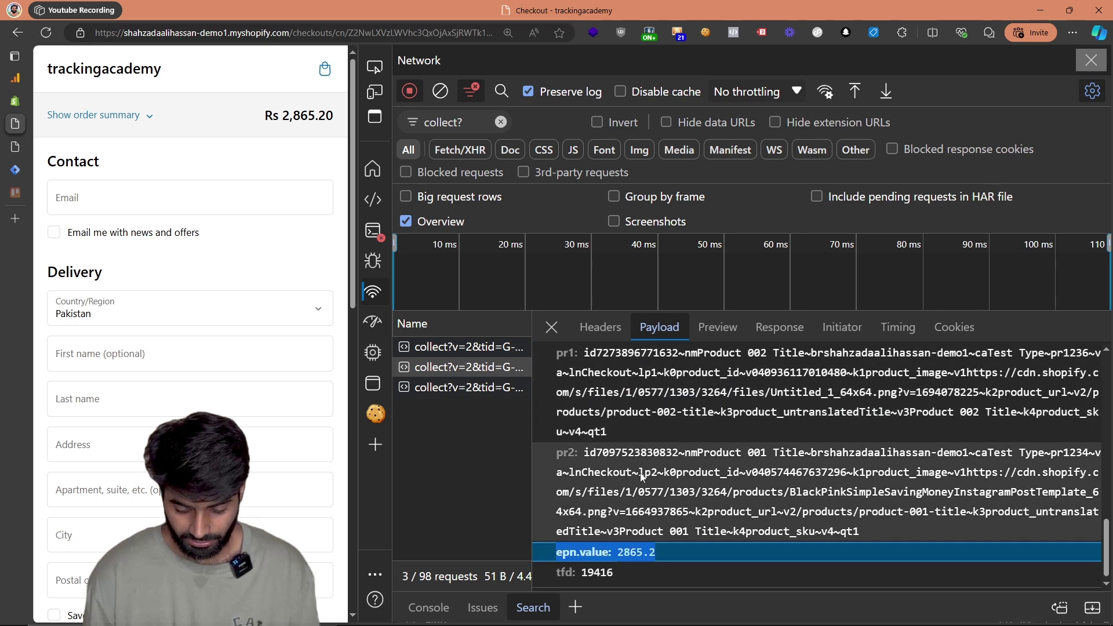
scroll(640, 477, up, 6)
click(598, 423)
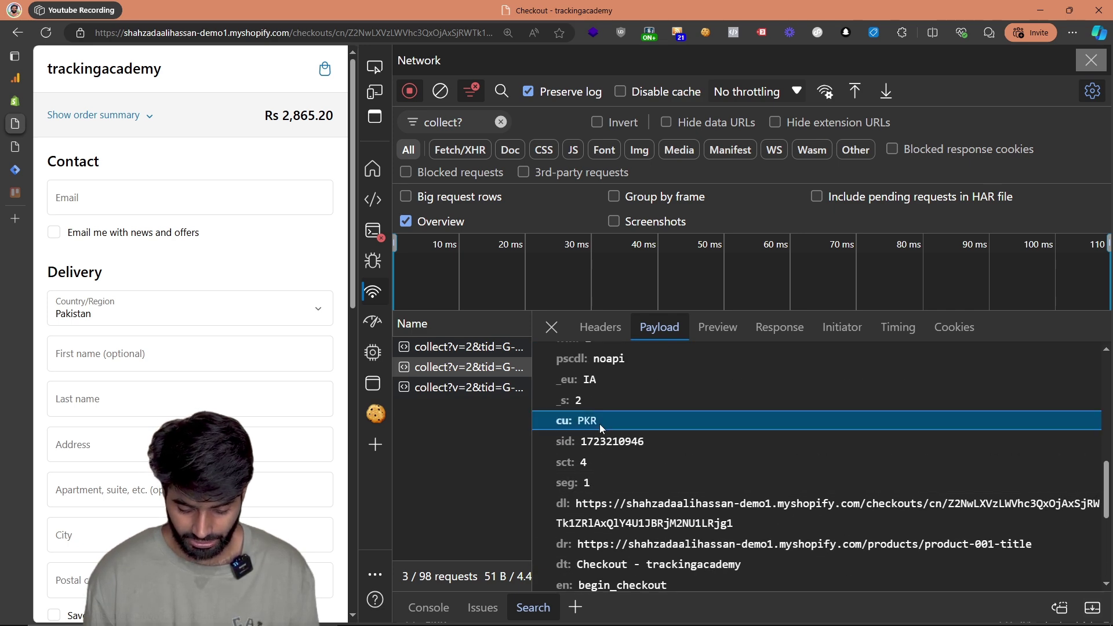
- Check the event name in the payloads of the first and third collect requests
click(469, 346)
scroll(643, 522, down, 5)
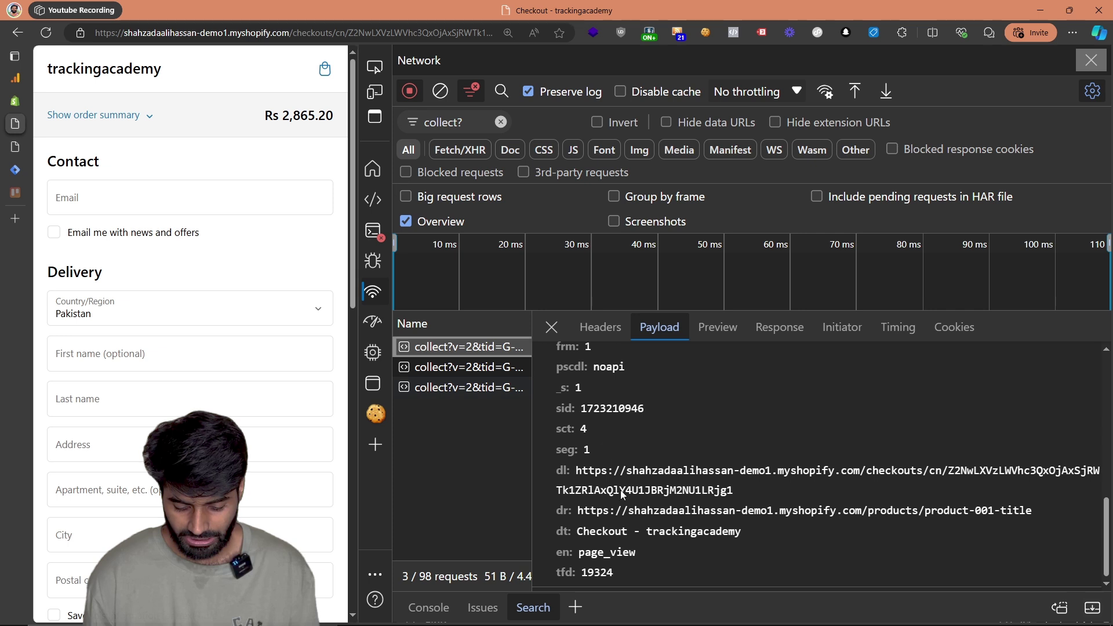
click(646, 560)
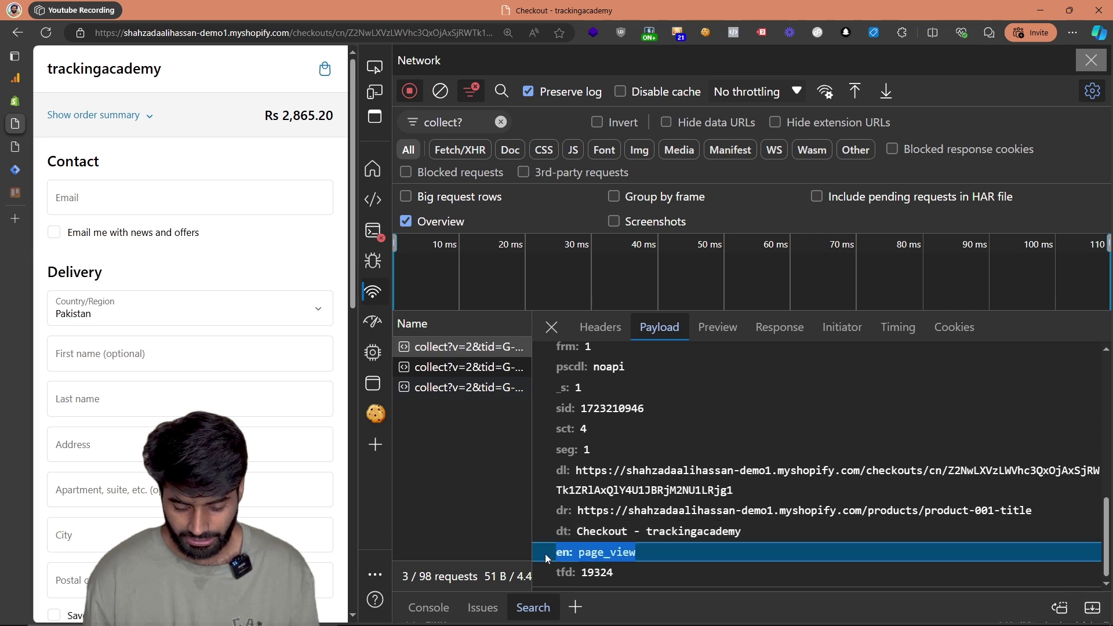
click(457, 388)
scroll(649, 522, down, 5)
click(649, 532)
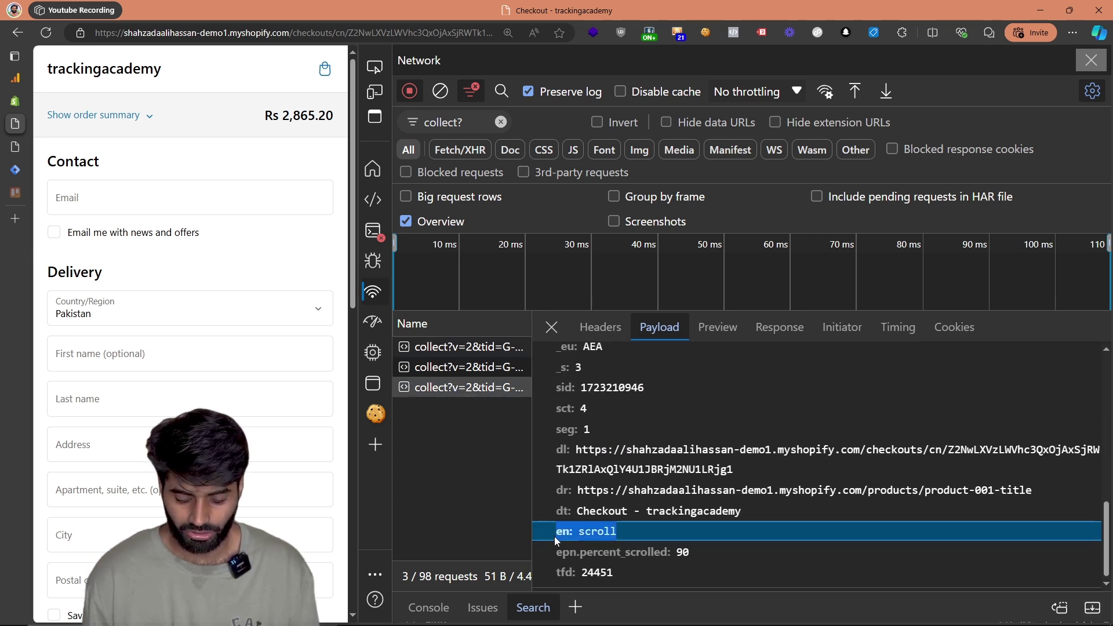